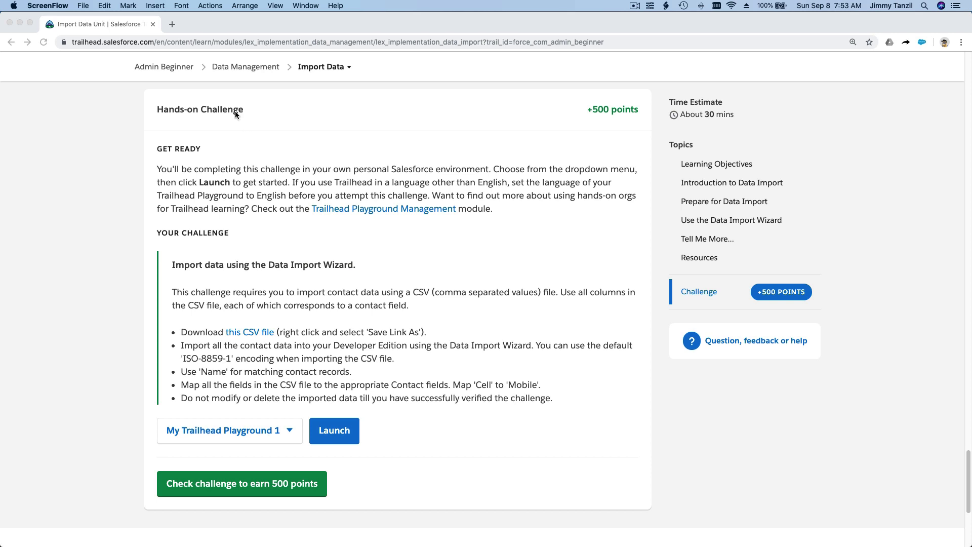
# Step: Save the challenge's linked CSV file as contacts_to_import in Documents
pyautogui.click(245, 123)
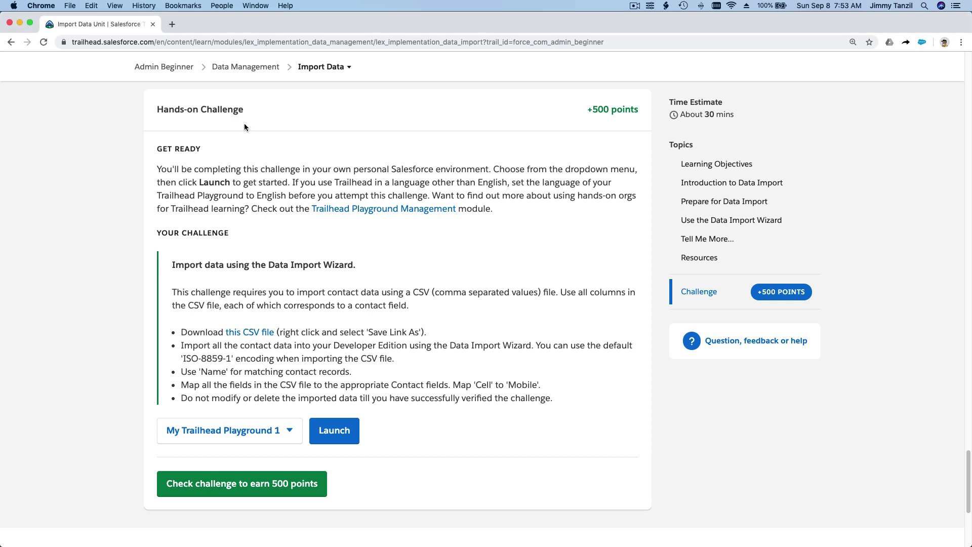
pyautogui.scroll(-2, 258, 150)
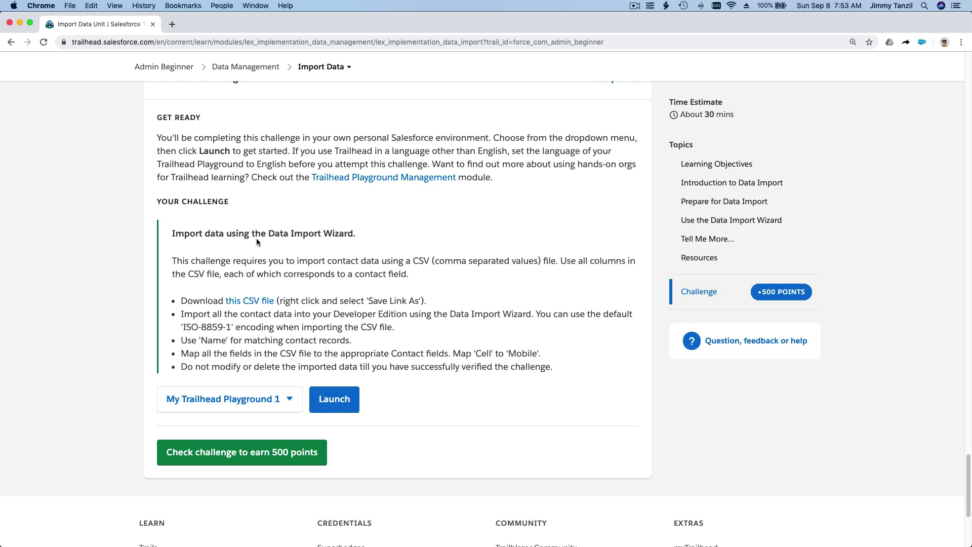
pyautogui.scroll(-1, 256, 239)
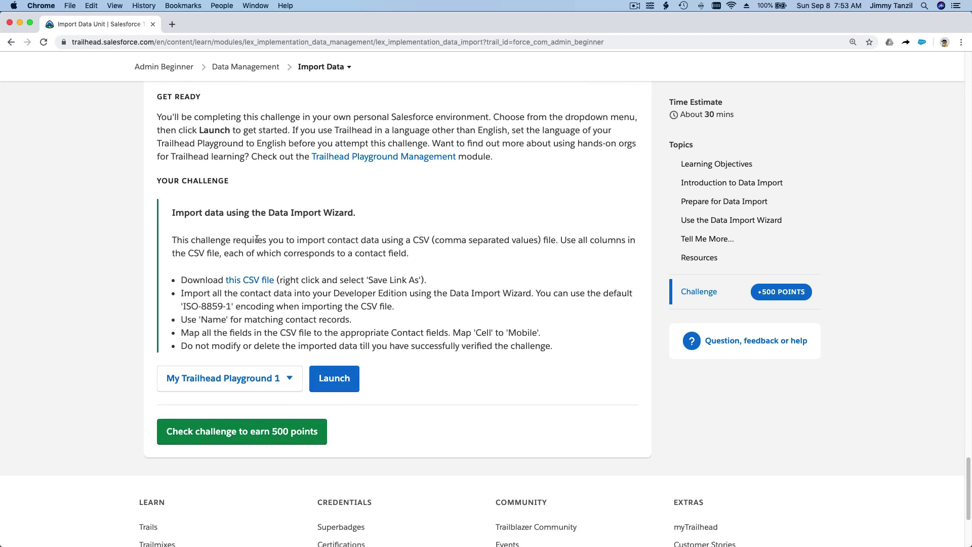
pyautogui.rightClick(254, 283)
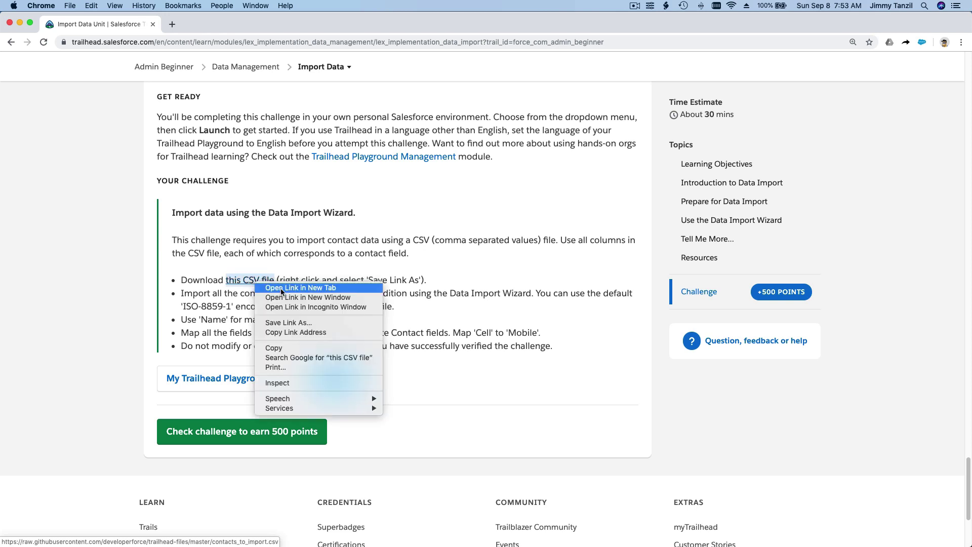
pyautogui.click(297, 322)
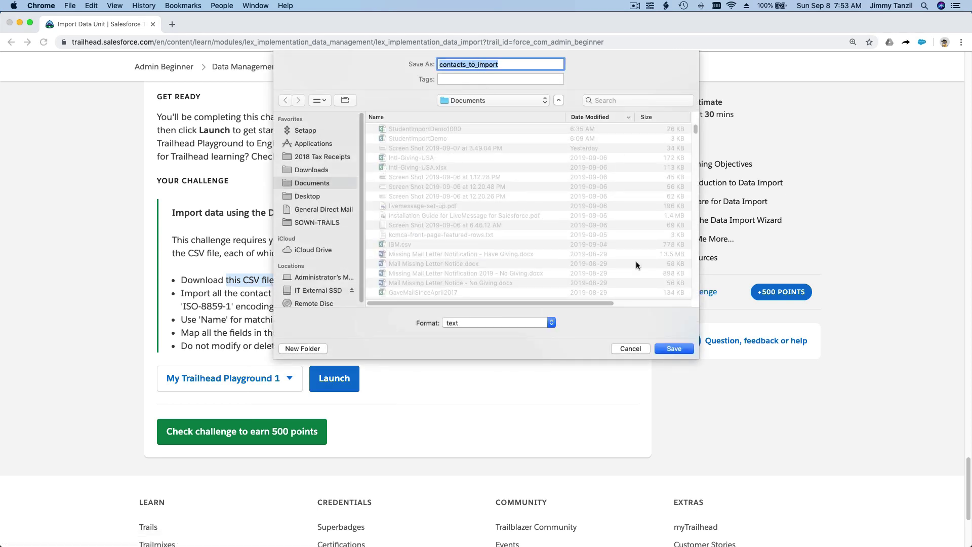
pyautogui.click(673, 349)
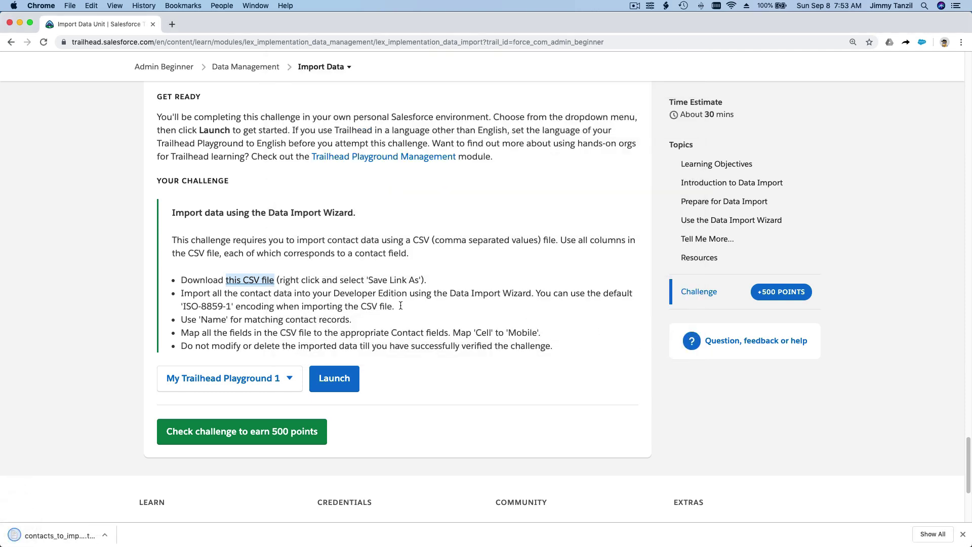
# Step: Switch to Finder to locate the downloaded contacts file
pyautogui.moveTo(141, 546)
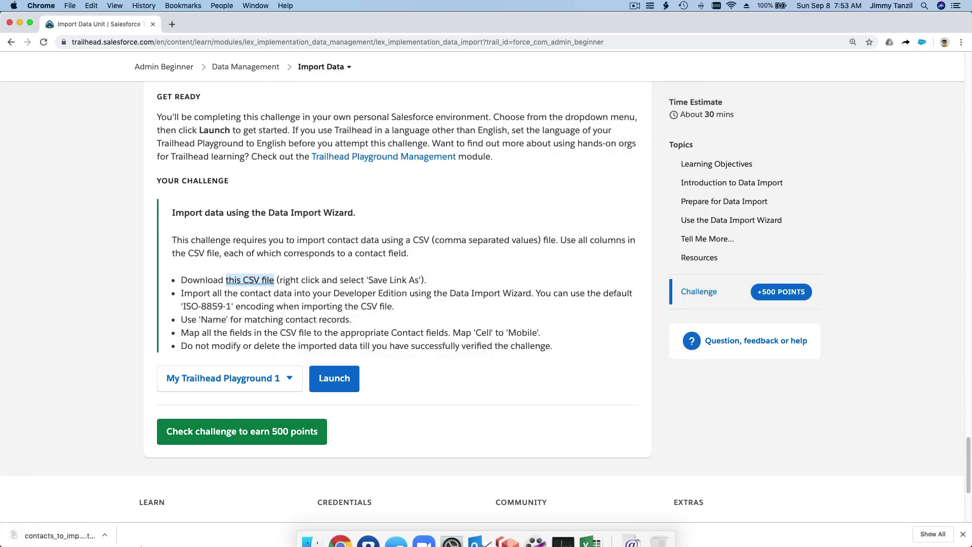
pyautogui.click(310, 538)
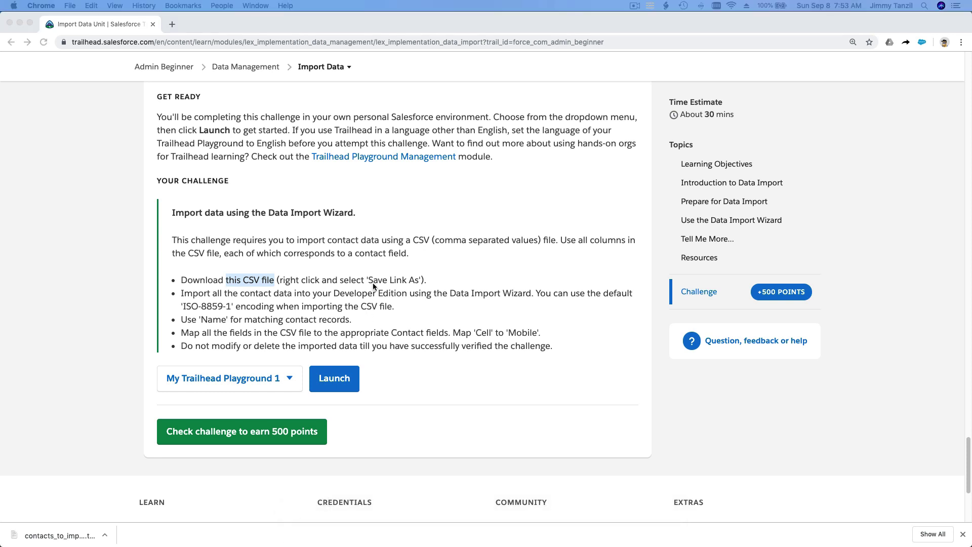
pyautogui.moveTo(347, 543)
# Step: Rename the download to contacts_to_import_demo with a .csv extension, working around the name-taken warning
pyautogui.press('Return')
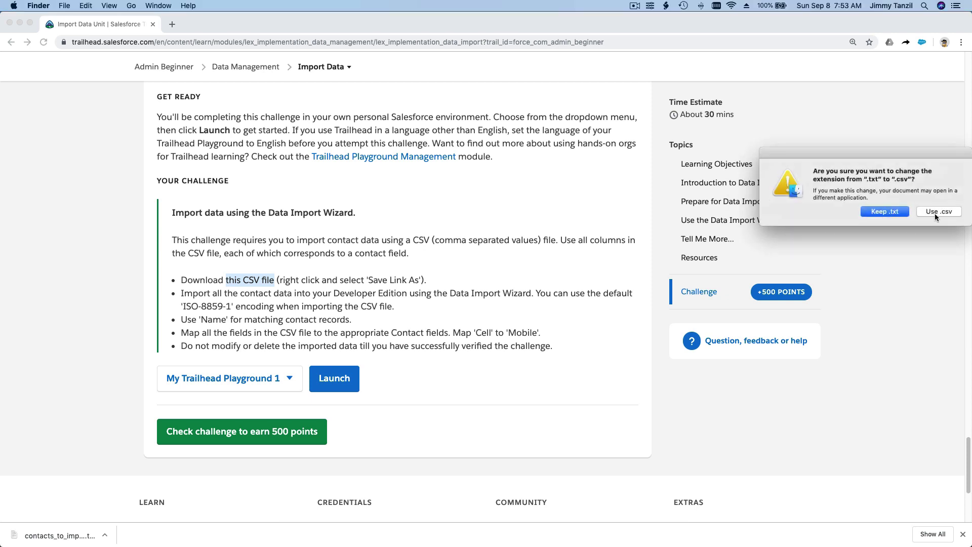
pyautogui.click(935, 212)
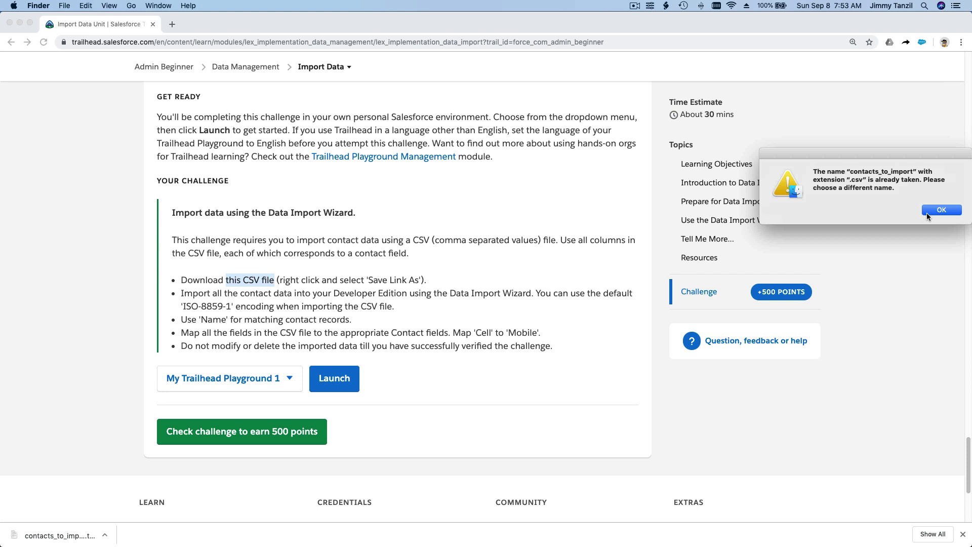
pyautogui.click(932, 211)
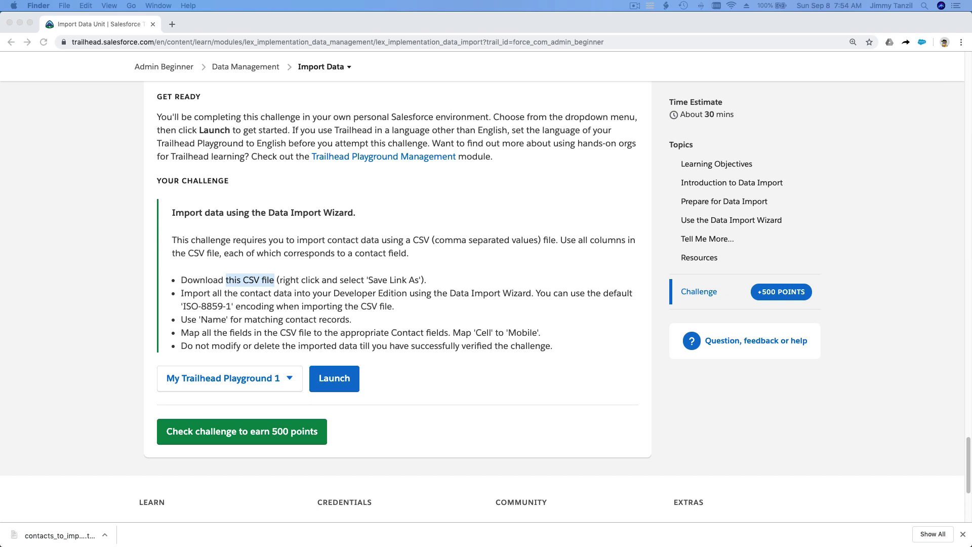
pyautogui.press('Return')
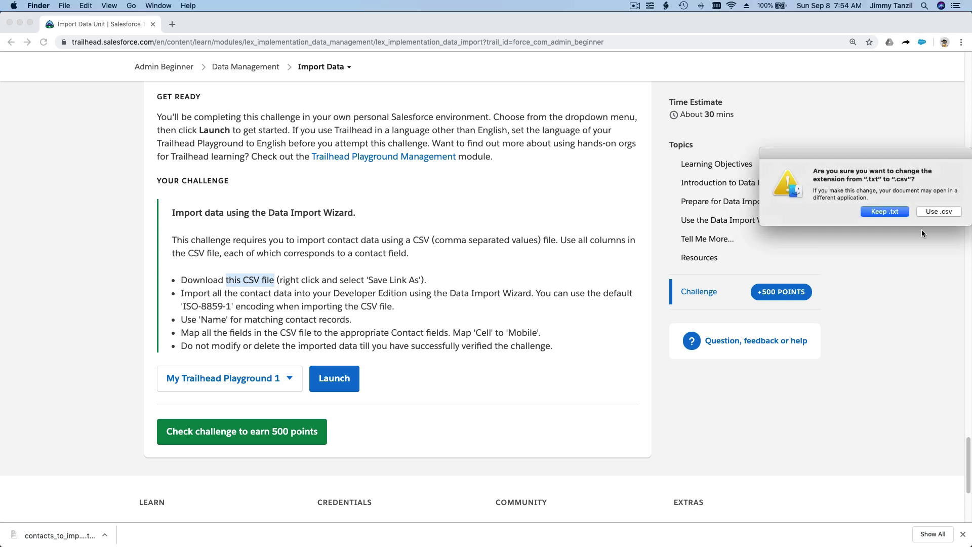
pyautogui.click(938, 213)
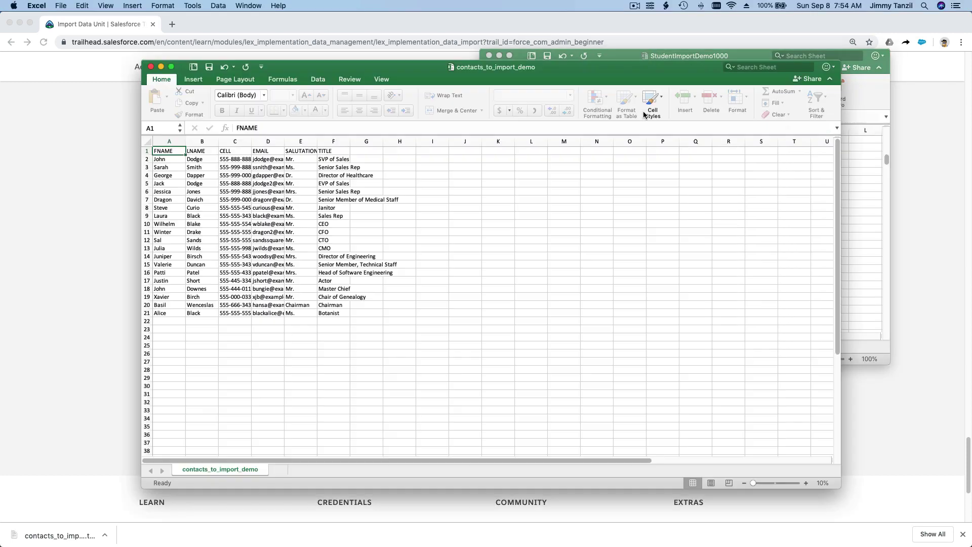
# Step: Auto-fit every column of the contacts sheet to its contents
pyautogui.click(148, 141)
pyautogui.doubleClick(181, 138)
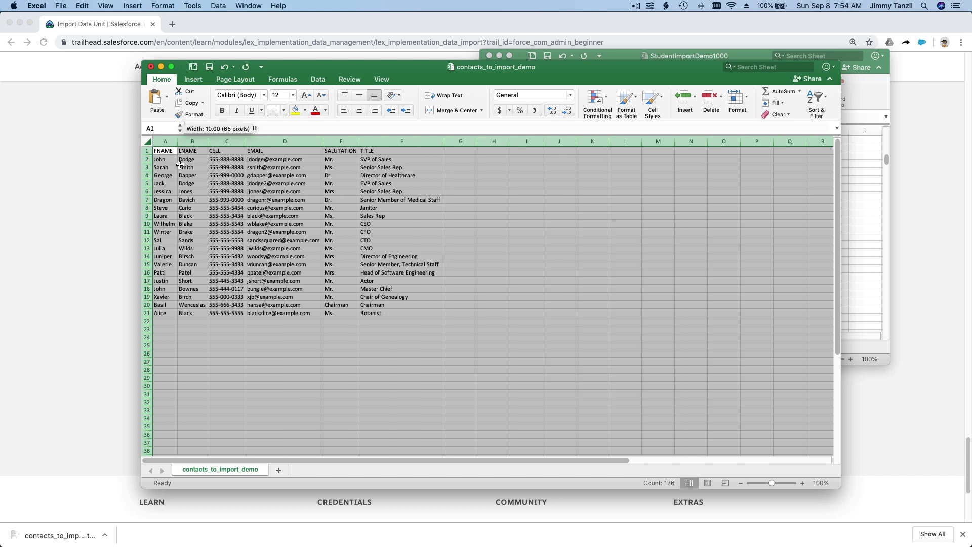
pyautogui.press('Down')
# Step: Review the FNAME, LNAME, CELL, EMAIL, SALUTATION and TITLE columns, then return to the Trailhead page
pyautogui.click(164, 139)
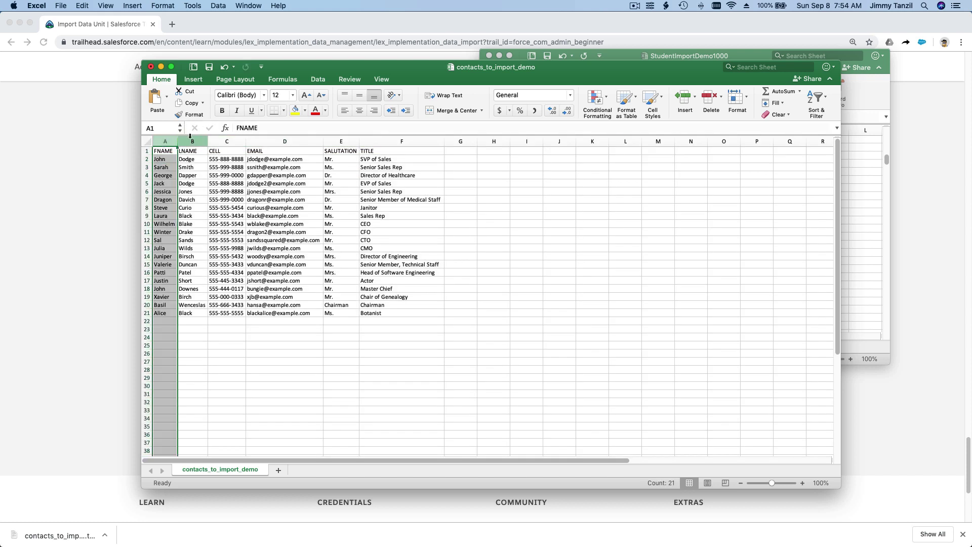
pyautogui.click(190, 141)
pyautogui.click(223, 141)
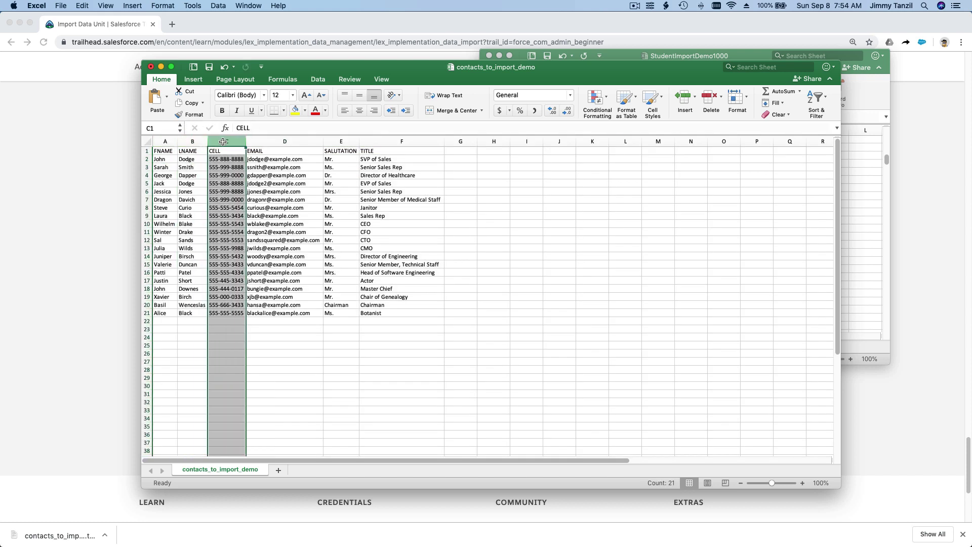
pyautogui.click(260, 145)
pyautogui.click(340, 142)
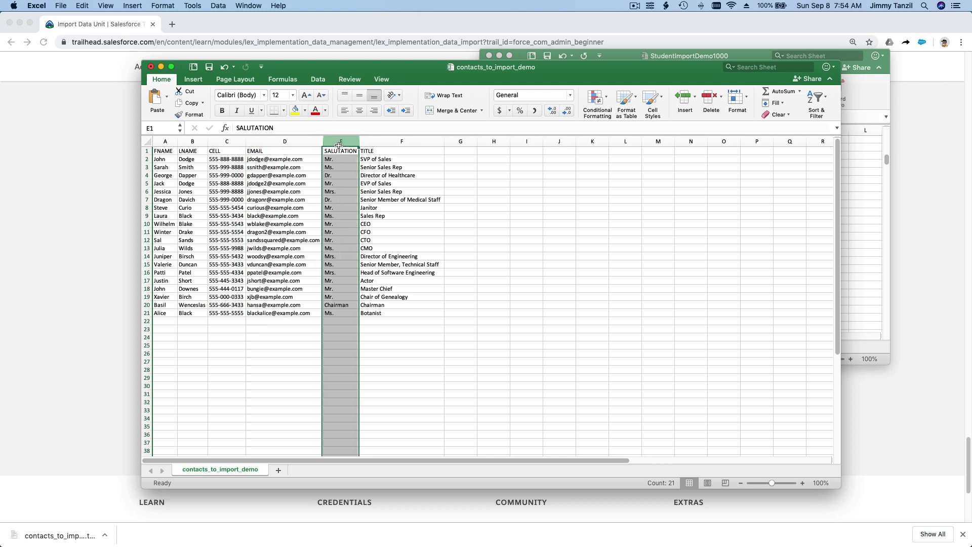
pyautogui.click(395, 143)
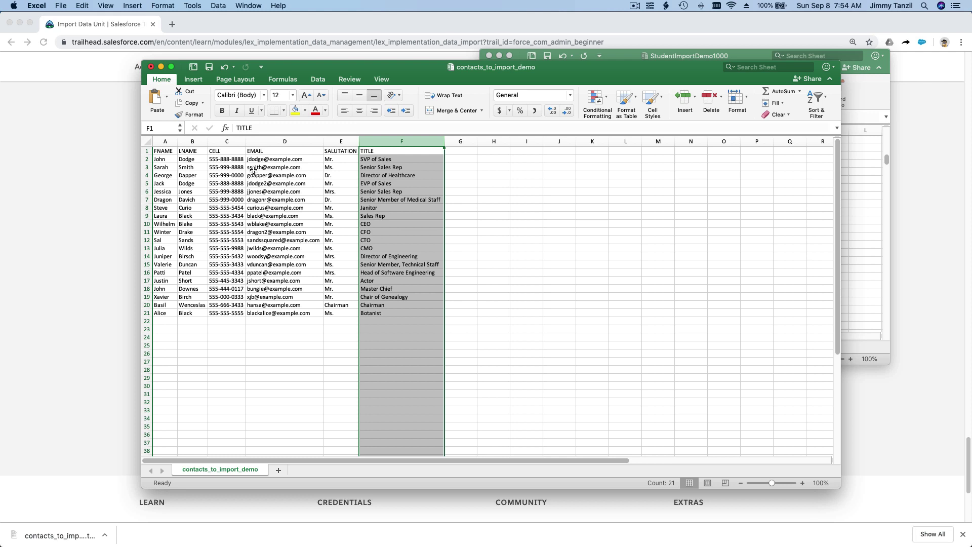
pyautogui.click(117, 215)
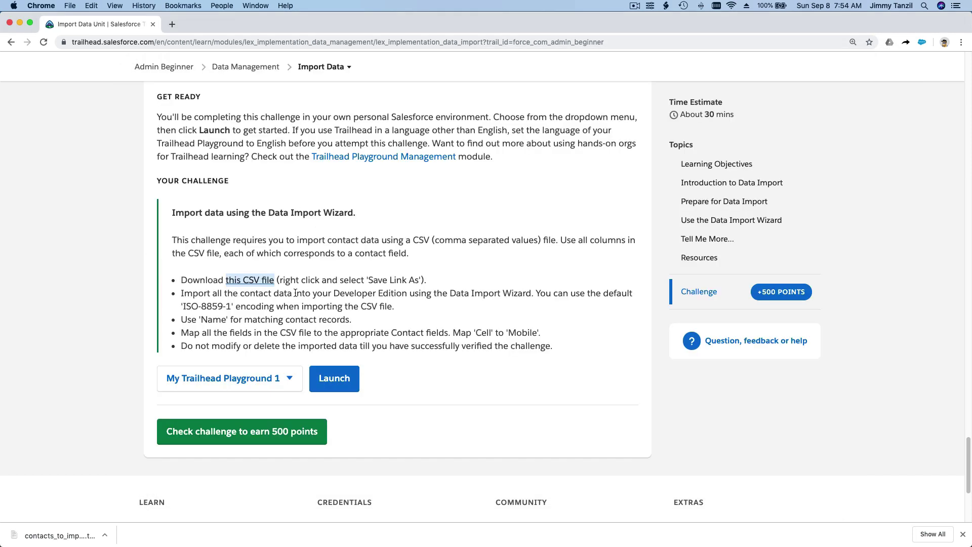
# Step: Clear the text selection on the CSV link in the Trailhead challenge page
pyautogui.click(307, 256)
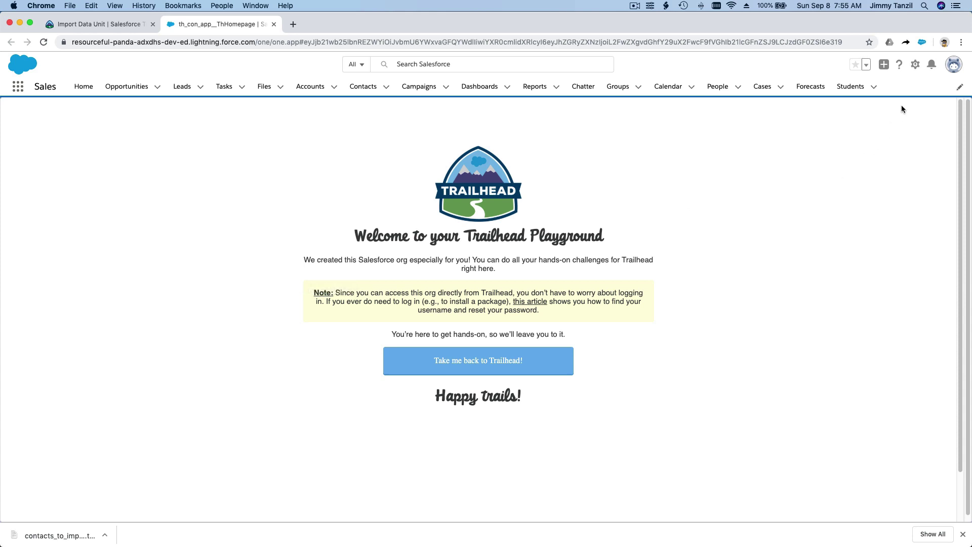
# Step: Find the Data Import Wizard in Setup by searching 'data impor' and launch it
pyautogui.click(915, 70)
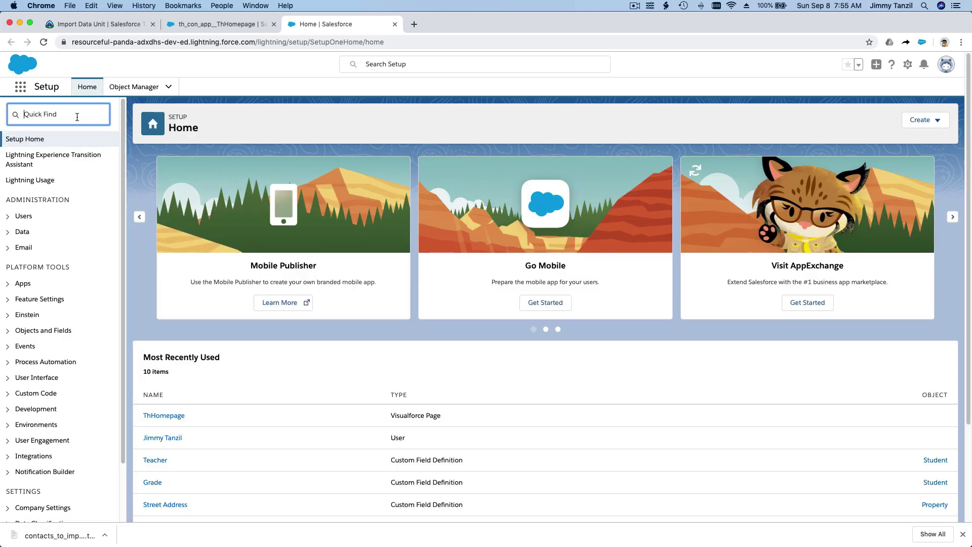
pyautogui.write('data impor')
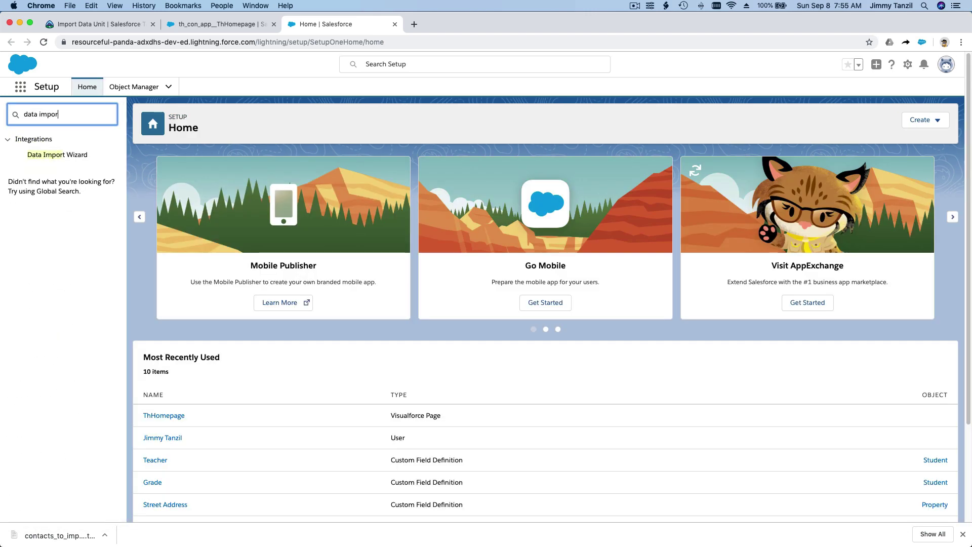
pyautogui.click(62, 159)
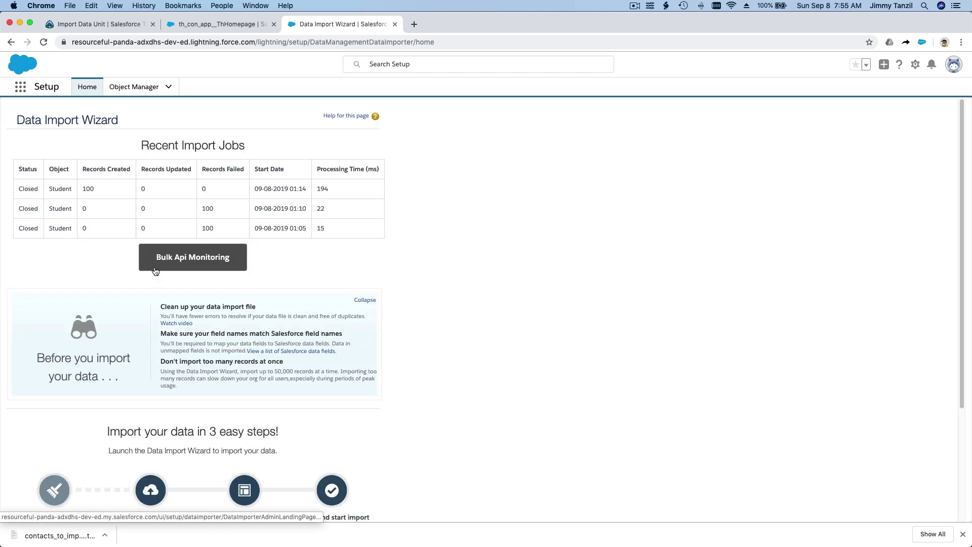
pyautogui.scroll(-5, 288, 299)
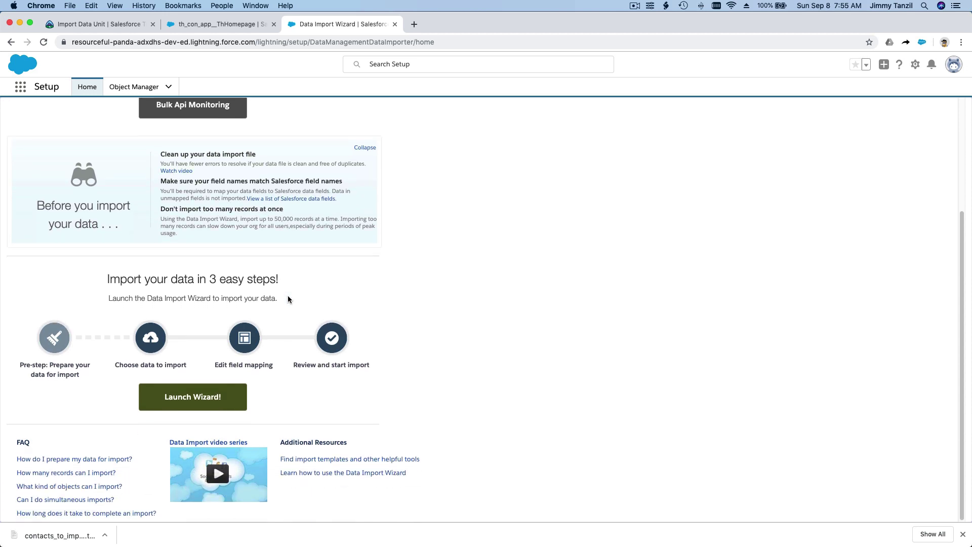
pyautogui.click(191, 398)
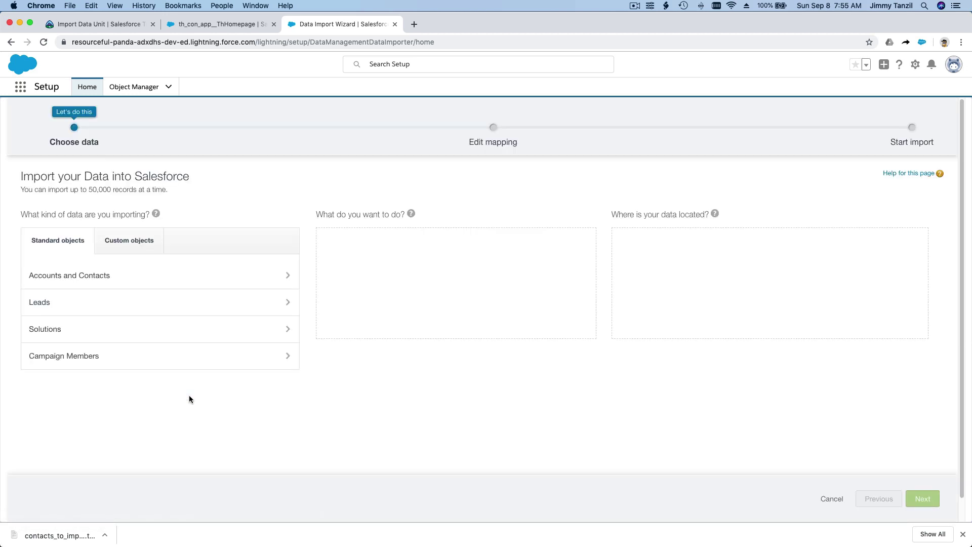
# Step: Glance at the contacts CSV in Excel, then return to the import wizard
pyautogui.moveTo(311, 532)
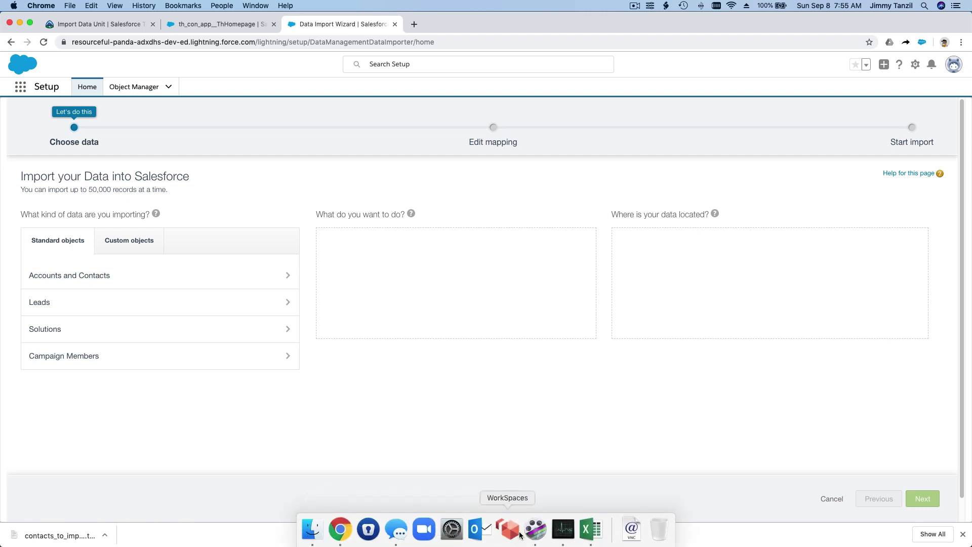
pyautogui.click(588, 529)
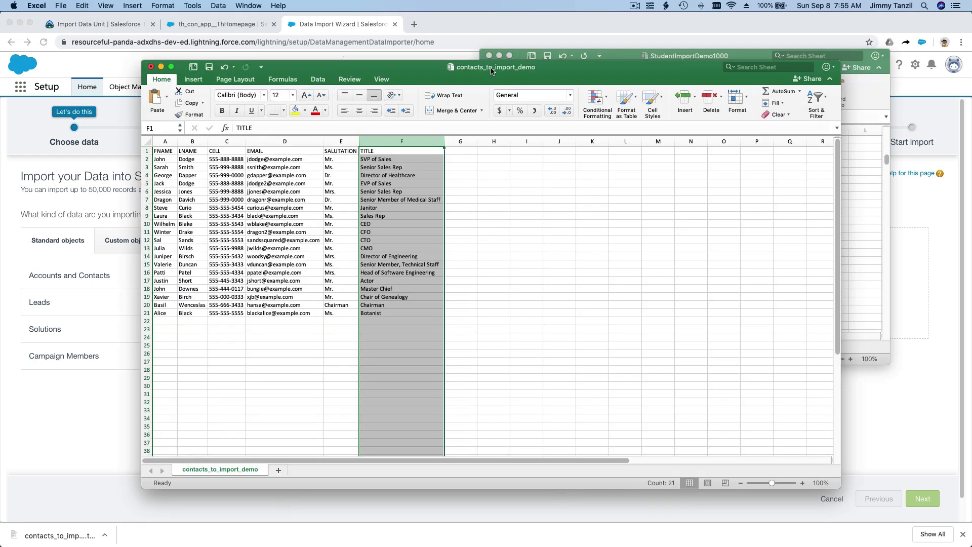
pyautogui.click(119, 411)
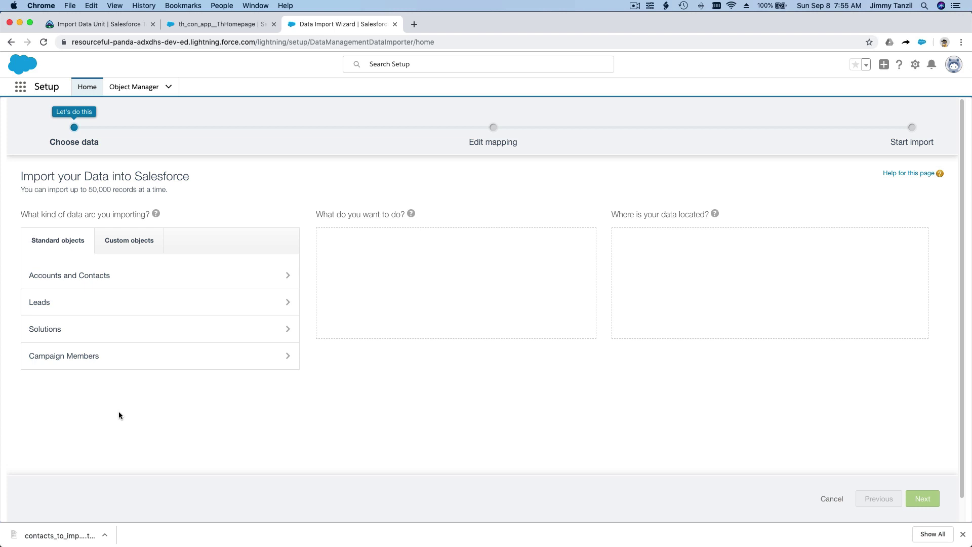
# Step: Choose Accounts and Contacts, Add new records, and CSV as the data source type
pyautogui.click(87, 282)
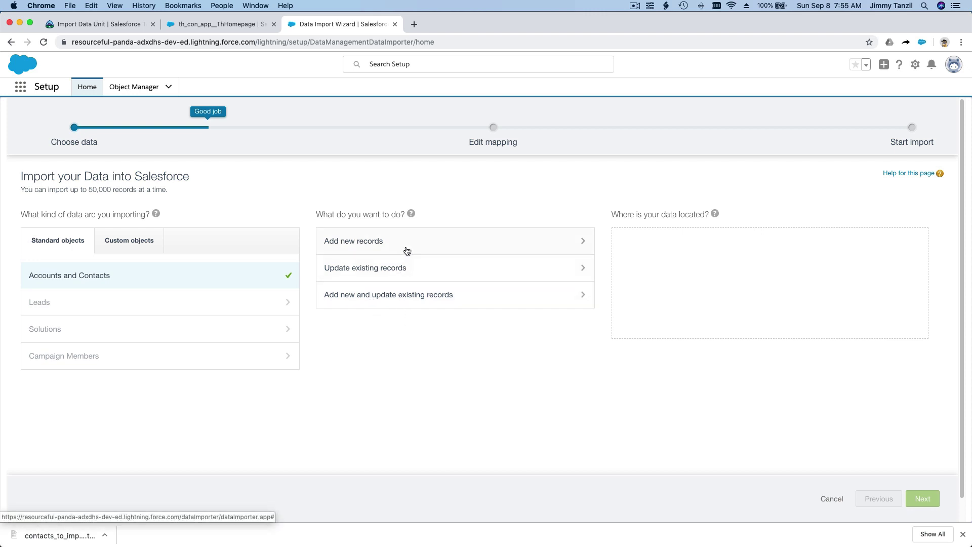
pyautogui.click(407, 250)
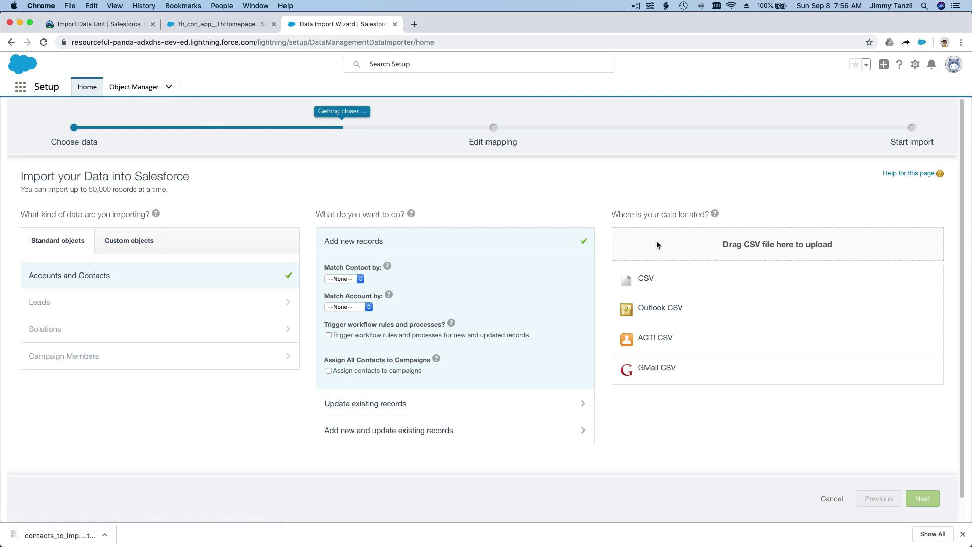
pyautogui.click(639, 279)
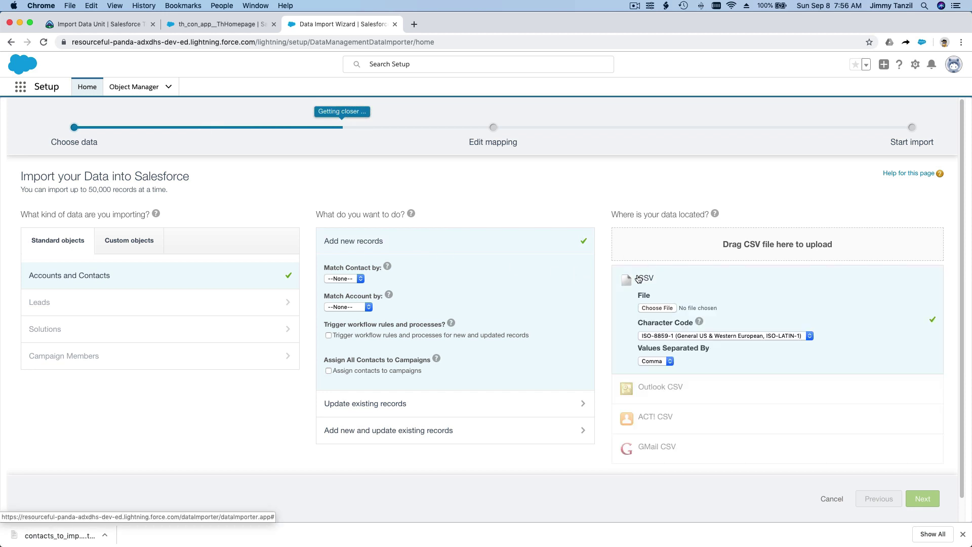
# Step: Select contacts_to_import_demo.csv from Documents as the import file
pyautogui.click(651, 308)
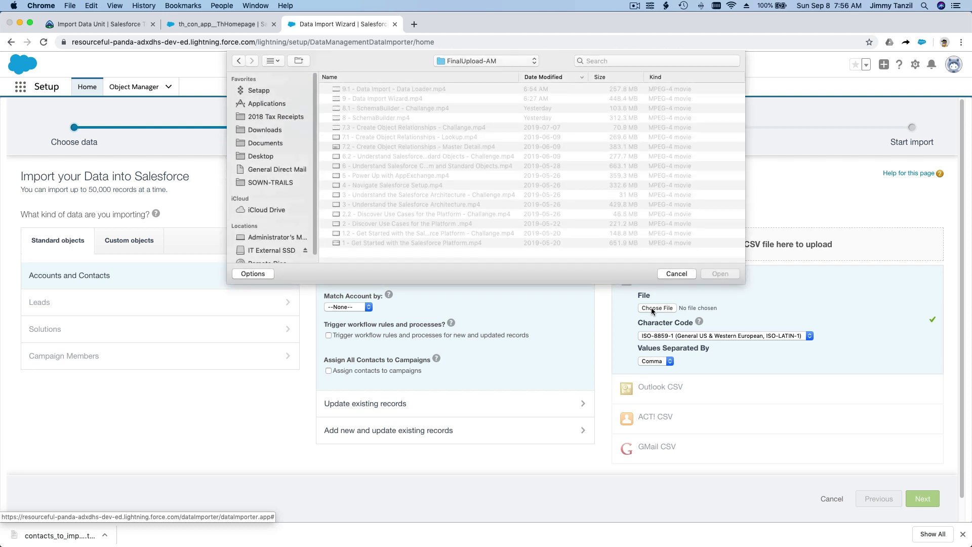
pyautogui.click(268, 143)
pyautogui.click(406, 91)
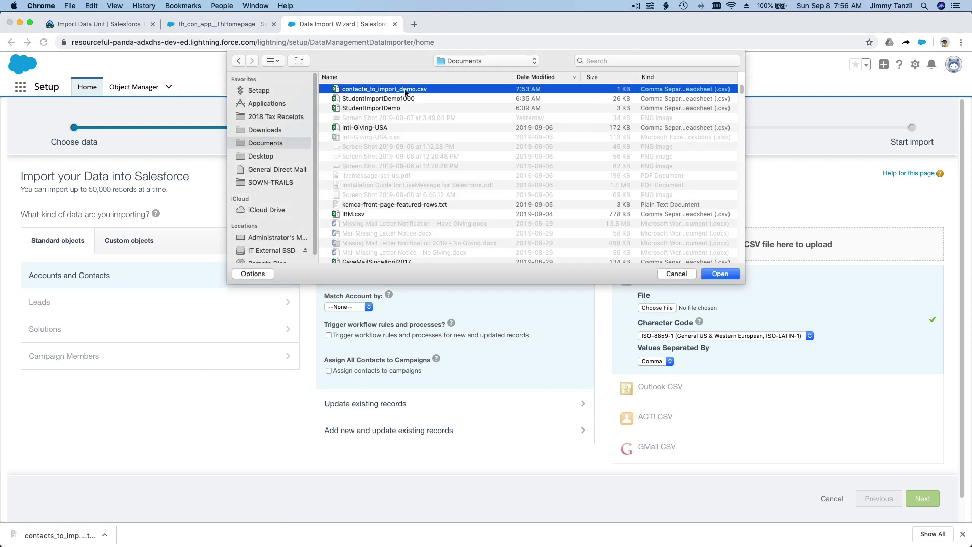
pyautogui.click(714, 275)
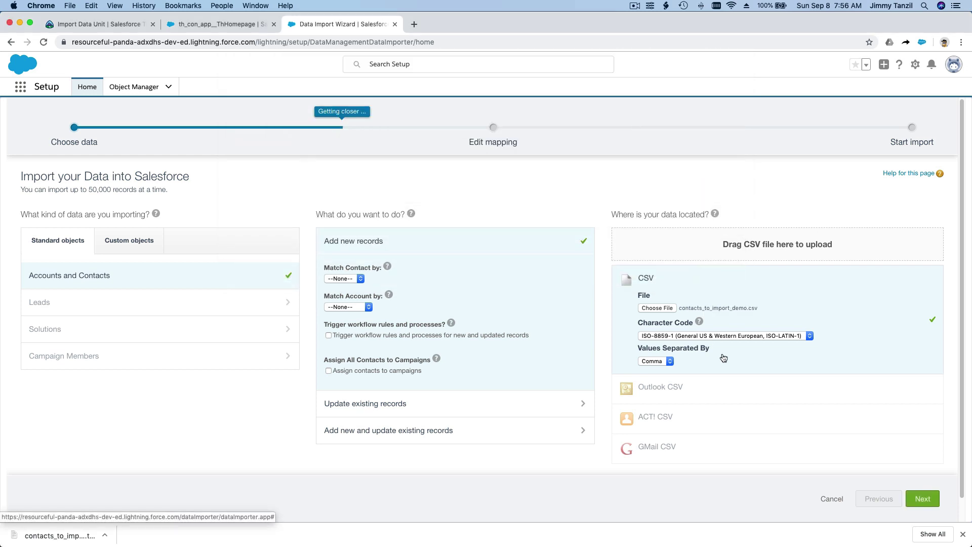
# Step: Advance to the Edit Field Mapping page and bring the contacts Excel sheet back into view
pyautogui.click(923, 499)
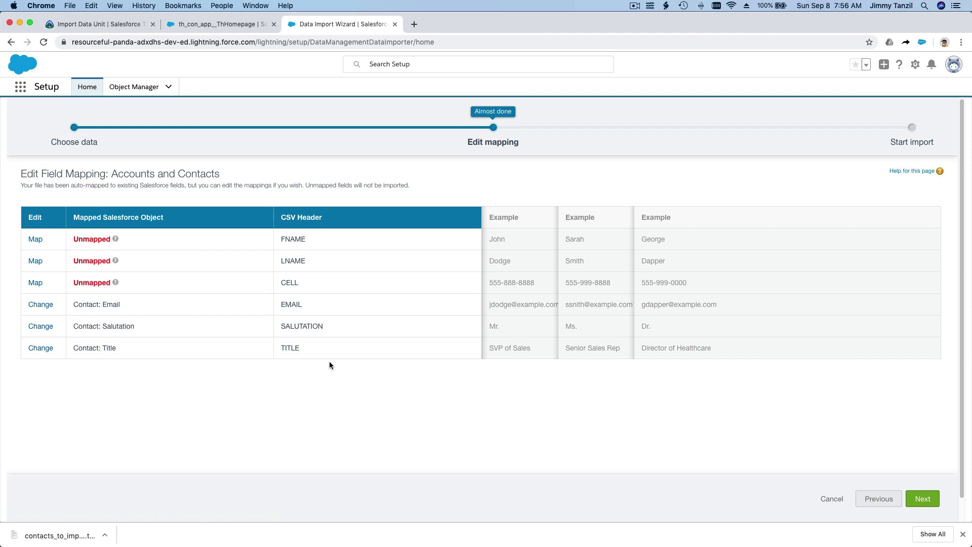
pyautogui.moveTo(423, 539)
pyautogui.click(595, 521)
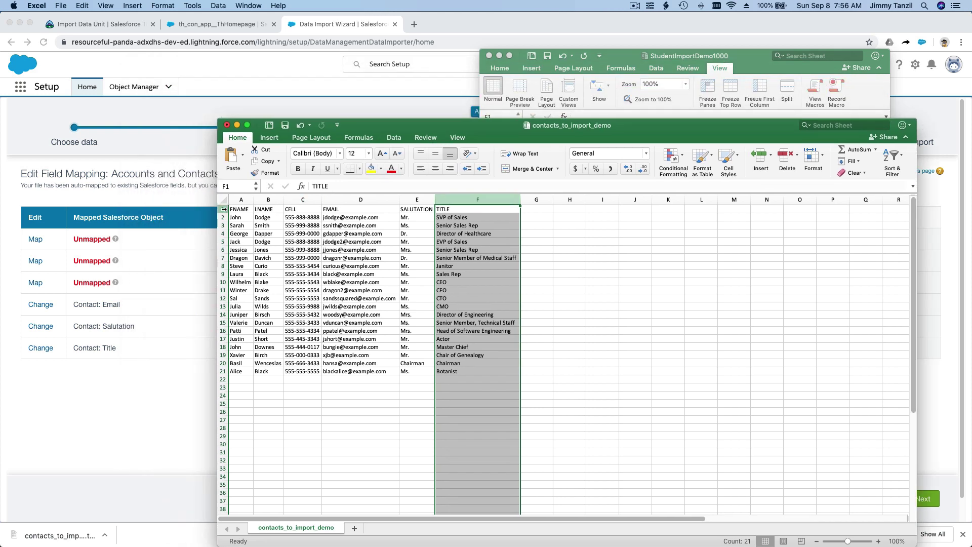
pyautogui.click(223, 210)
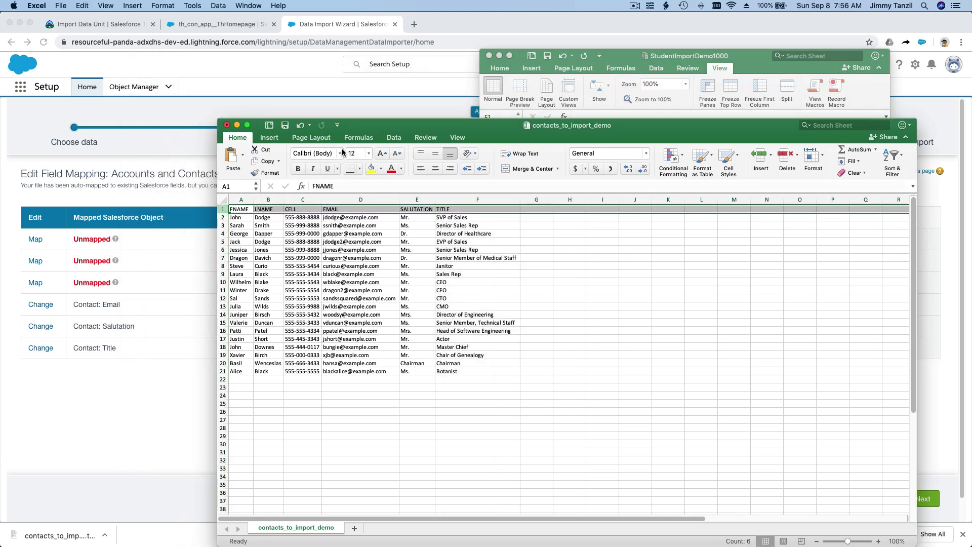
pyautogui.moveTo(360, 126); pyautogui.dragTo(512, 126)
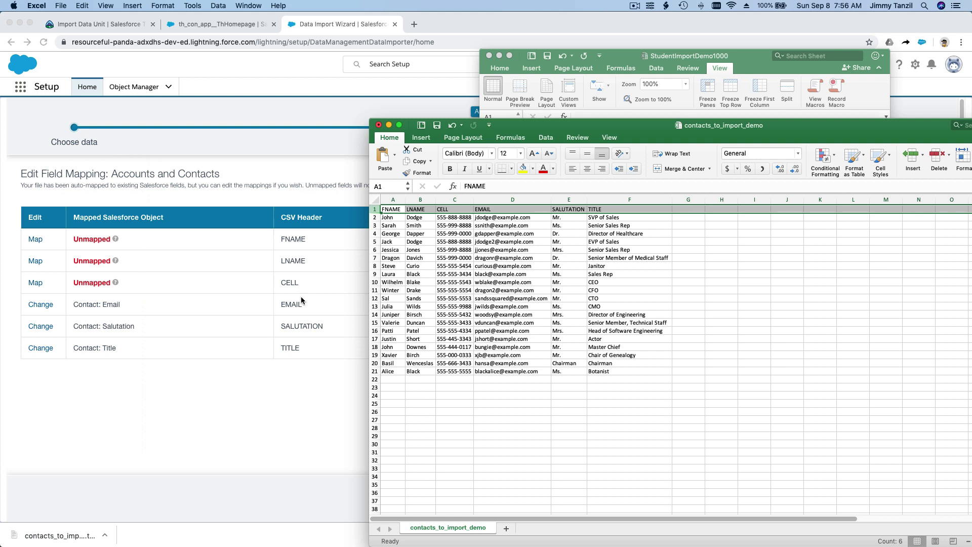
pyautogui.click(306, 400)
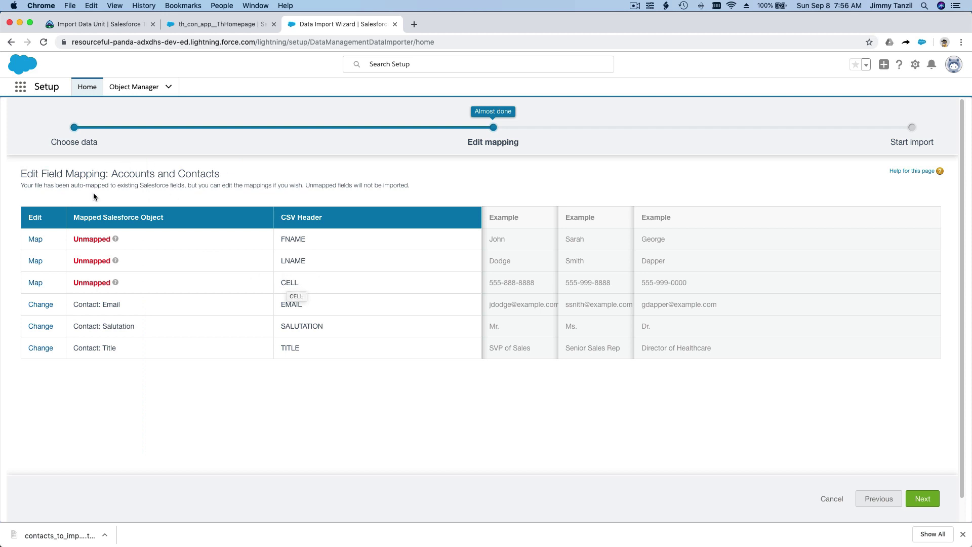
# Step: Map FNAME to Contact: First Name and LNAME to Contact: Last Name
pyautogui.click(37, 240)
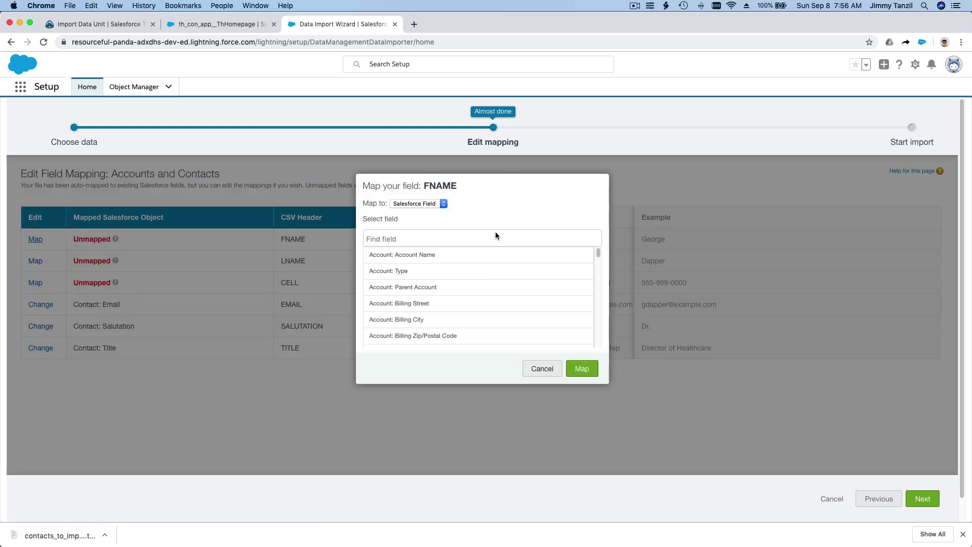
pyautogui.click(442, 237)
pyautogui.write('First')
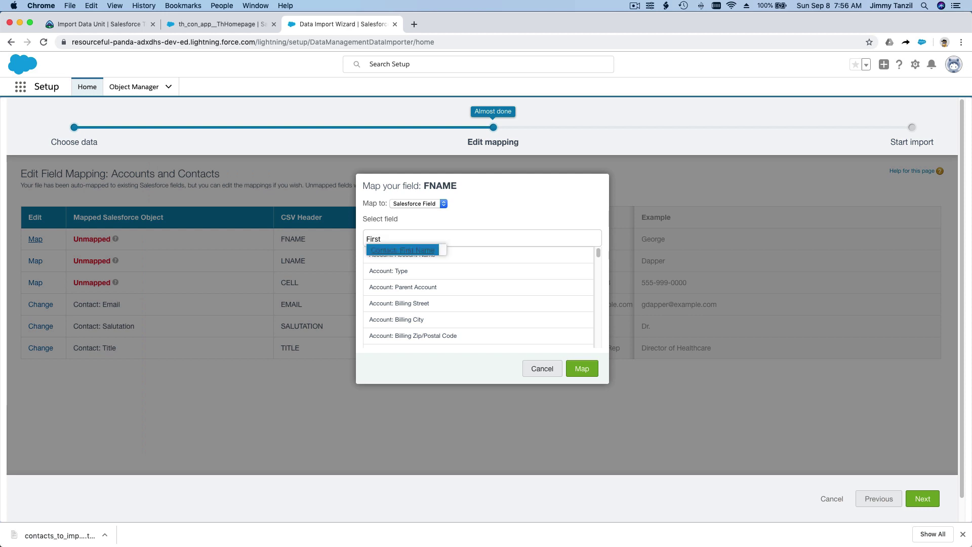
pyautogui.click(418, 251)
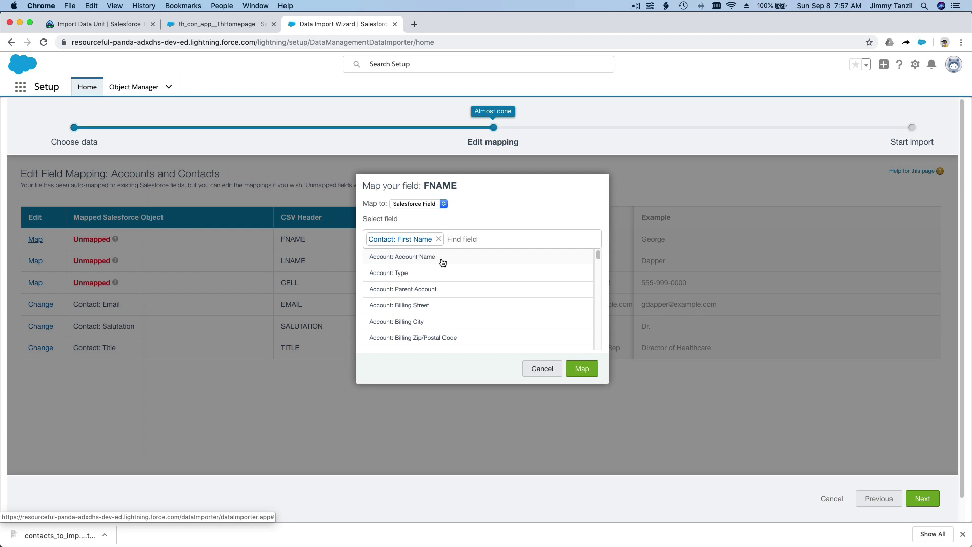
pyautogui.click(576, 371)
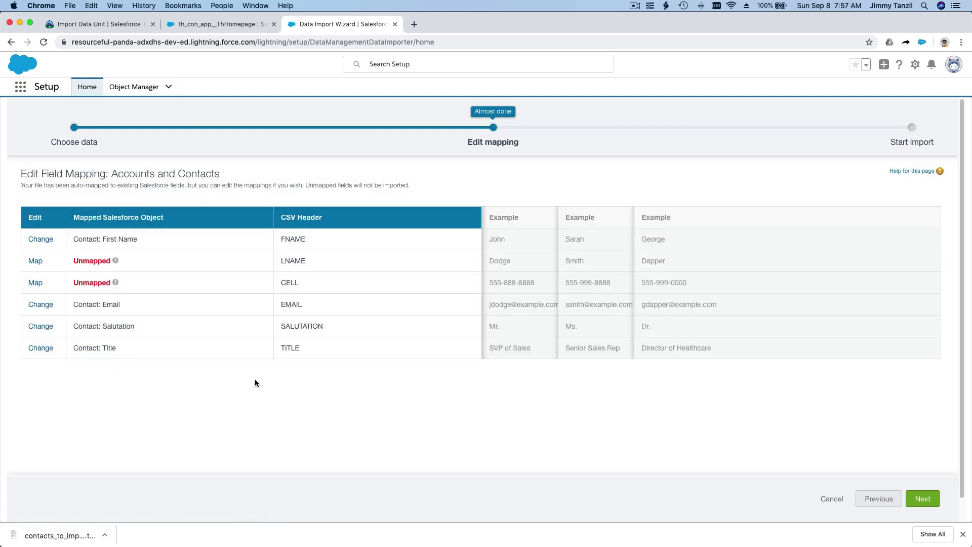
pyautogui.click(37, 262)
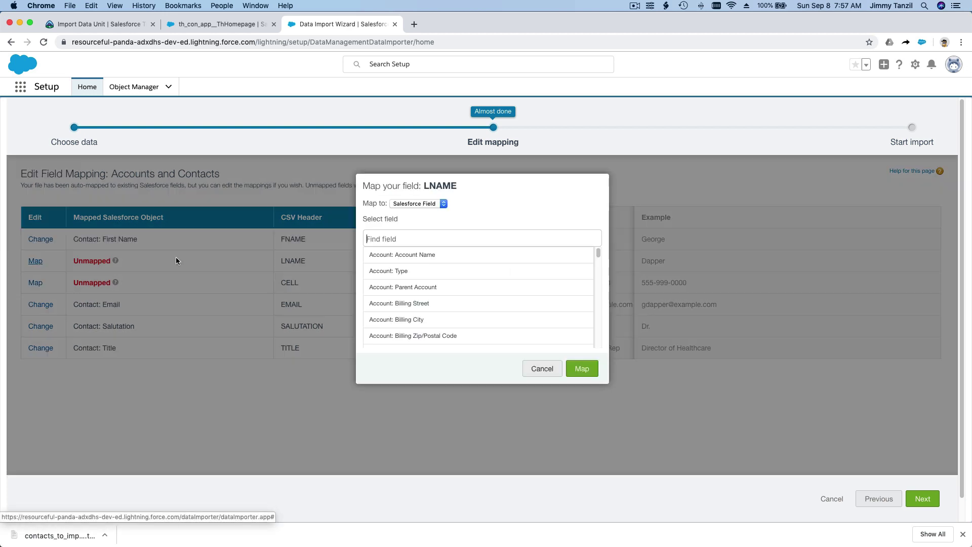
pyautogui.write('L')
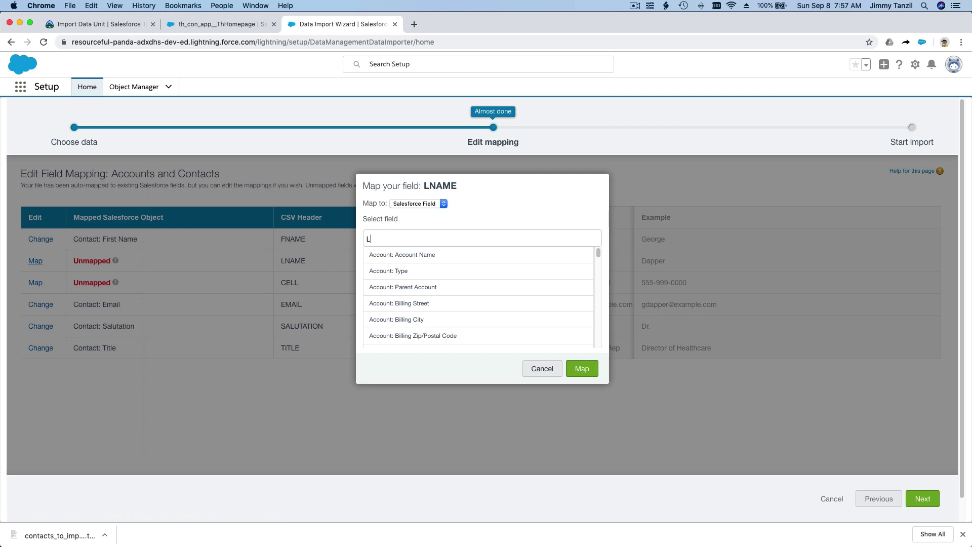
pyautogui.write('ast Name')
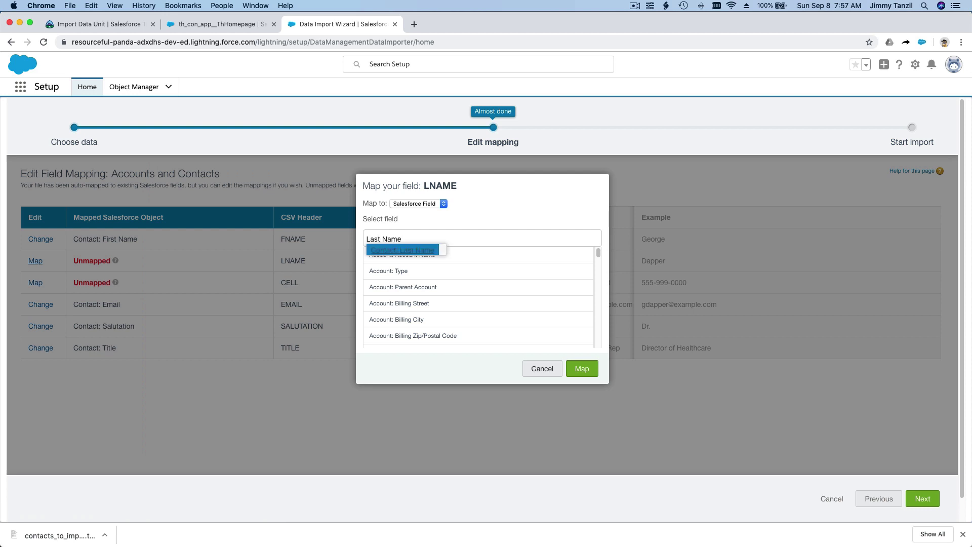
pyautogui.click(416, 251)
pyautogui.click(578, 374)
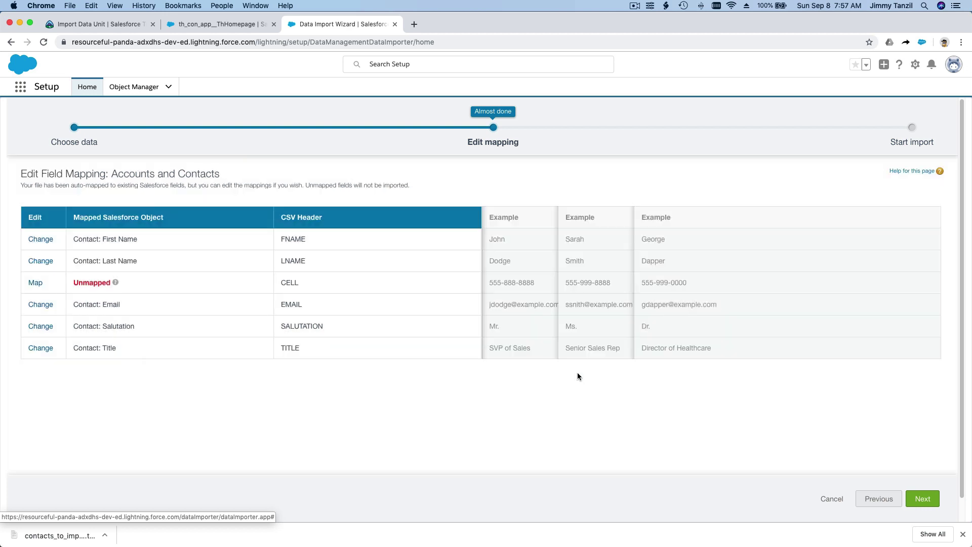
# Step: Map the CELL column to Contact: Mobile
pyautogui.click(37, 283)
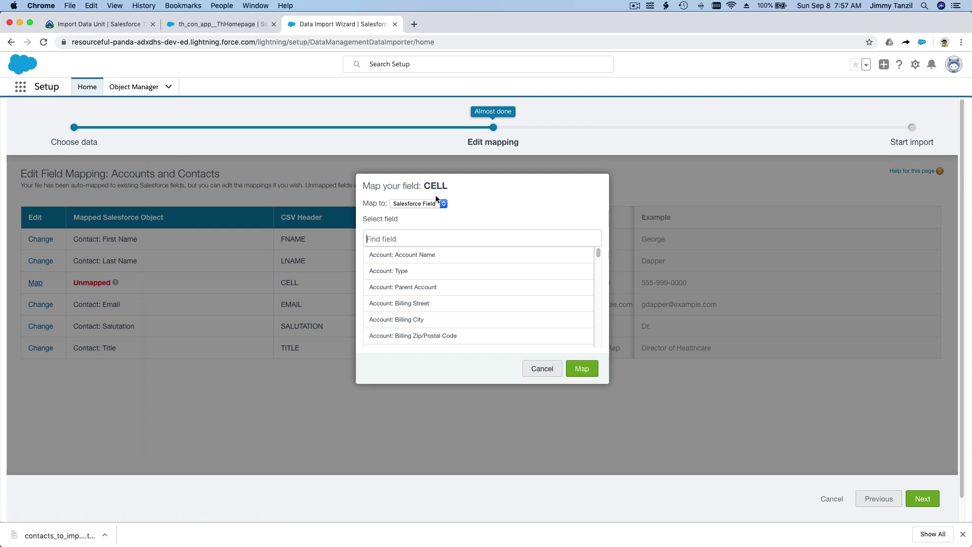
pyautogui.write('Mobile')
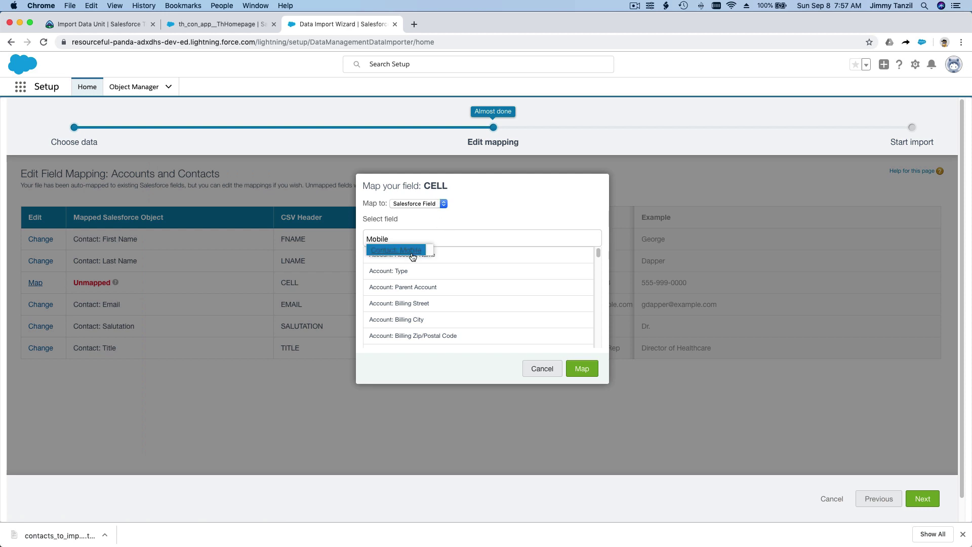
pyautogui.click(411, 251)
pyautogui.click(582, 369)
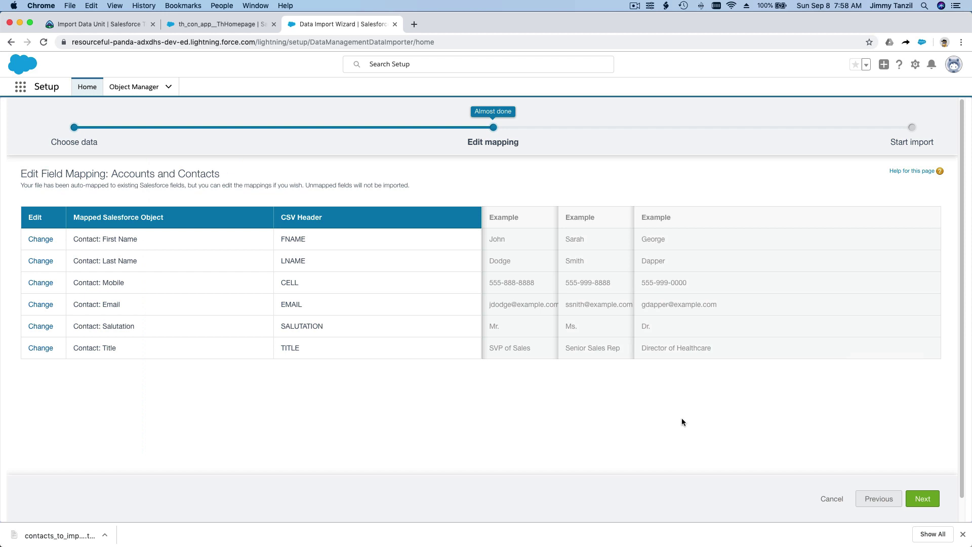
# Step: Review and start the import, then view the load job: 20 Contact records processed, 0 failed
pyautogui.click(919, 497)
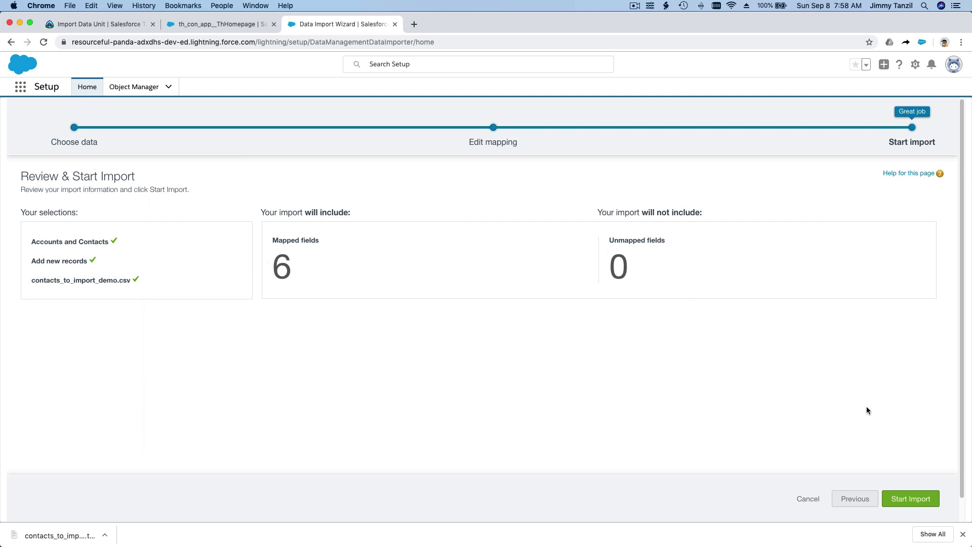
pyautogui.click(908, 493)
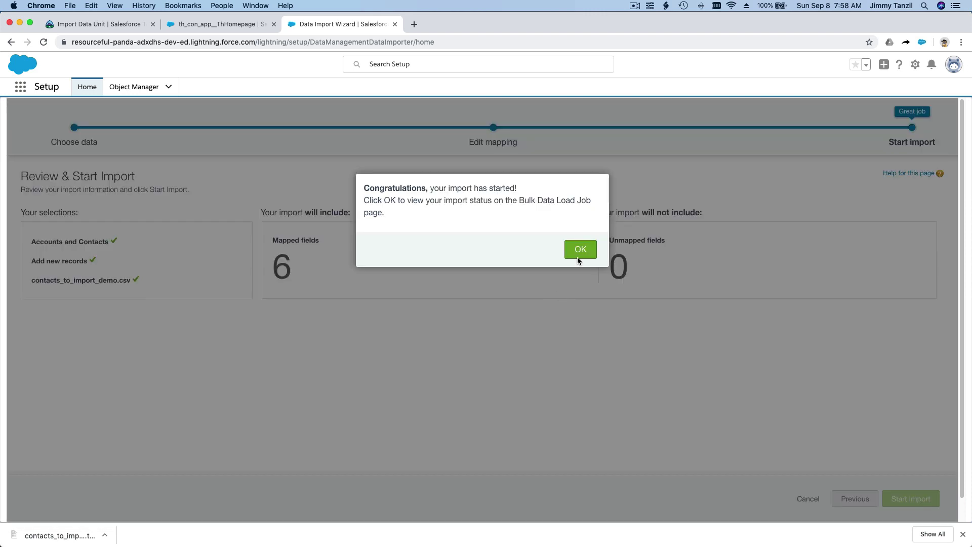
pyautogui.click(578, 257)
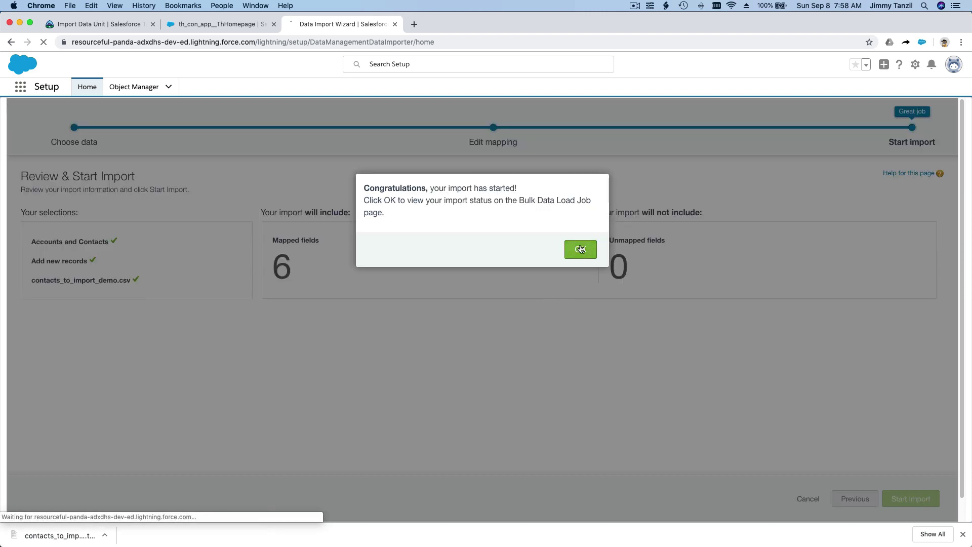
pyautogui.scroll(-3, 506, 398)
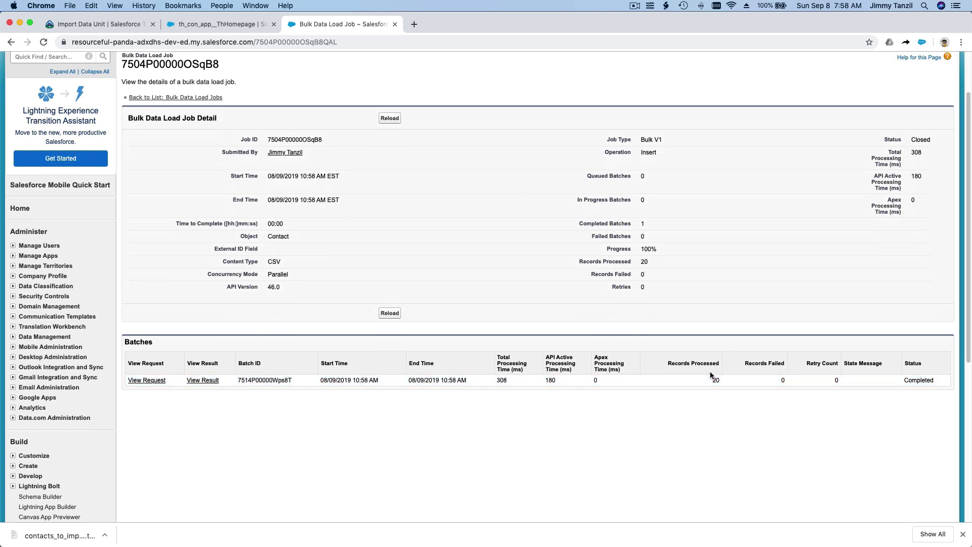
pyautogui.scroll(3, 710, 375)
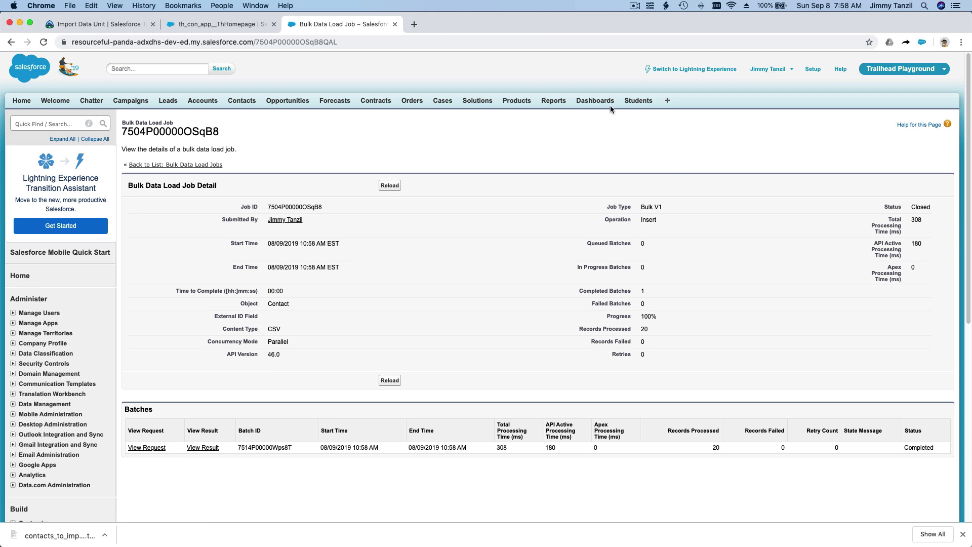
# Step: Switch to Lightning Experience and open Contacts via the App Launcher search 'Contact'
pyautogui.click(670, 68)
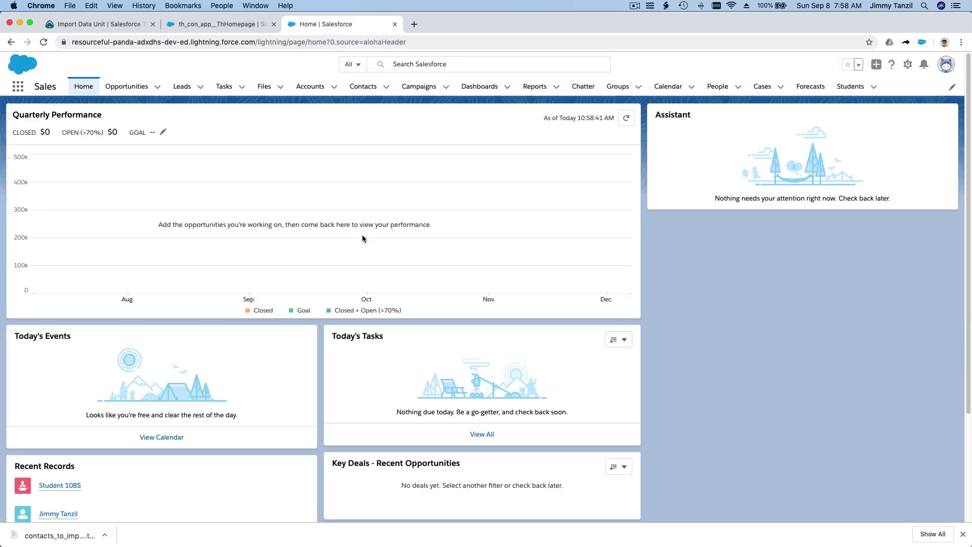
pyautogui.click(18, 87)
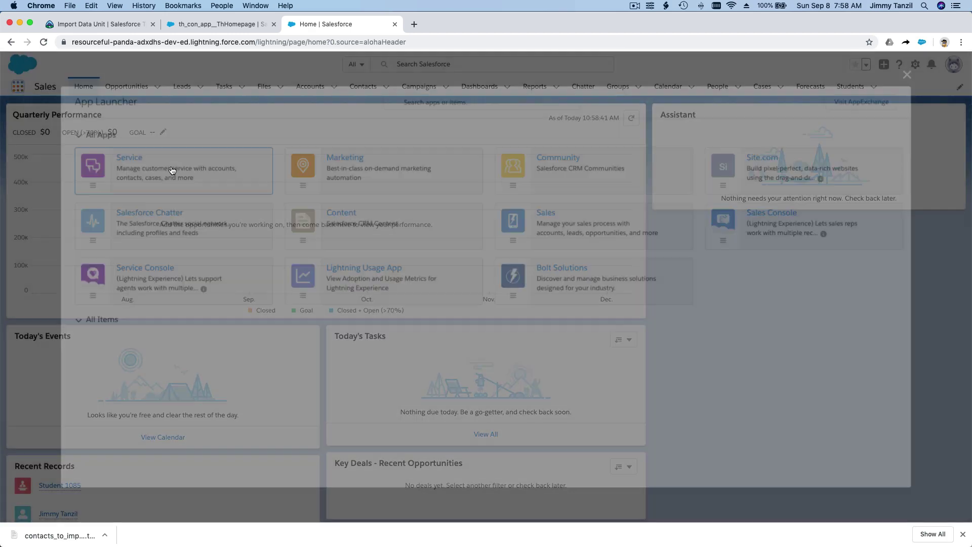
pyautogui.write('Contact')
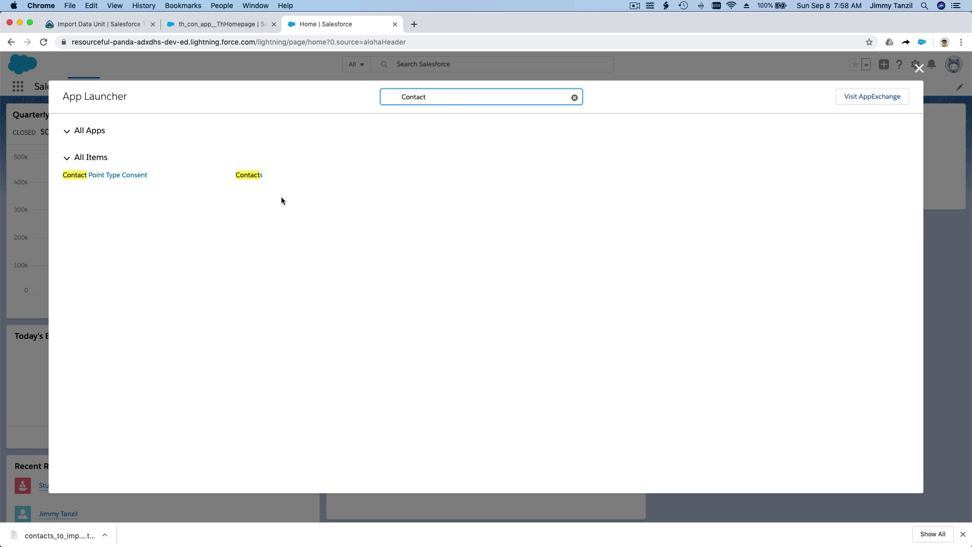
pyautogui.click(250, 175)
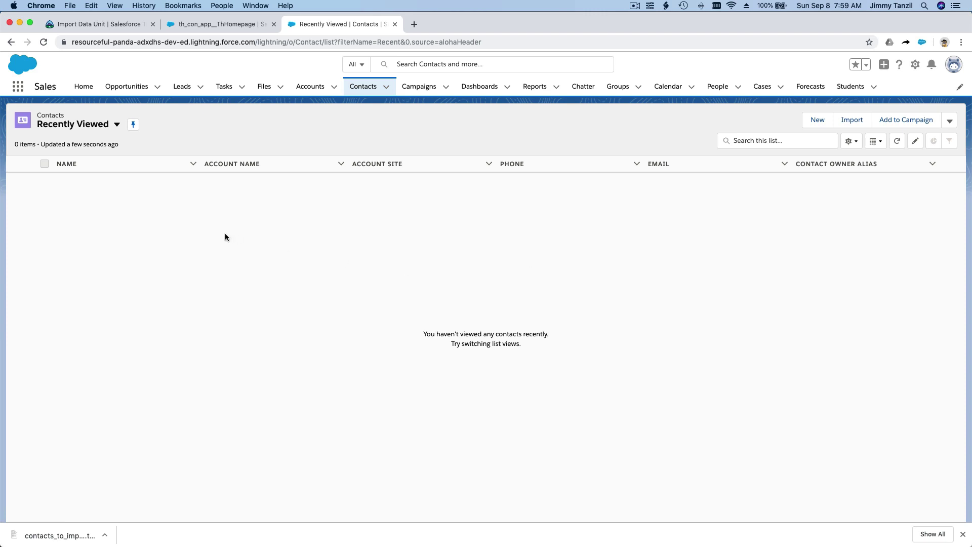
# Step: Show the All Contacts list view, now listing 42 contacts including the imported ones
pyautogui.click(102, 126)
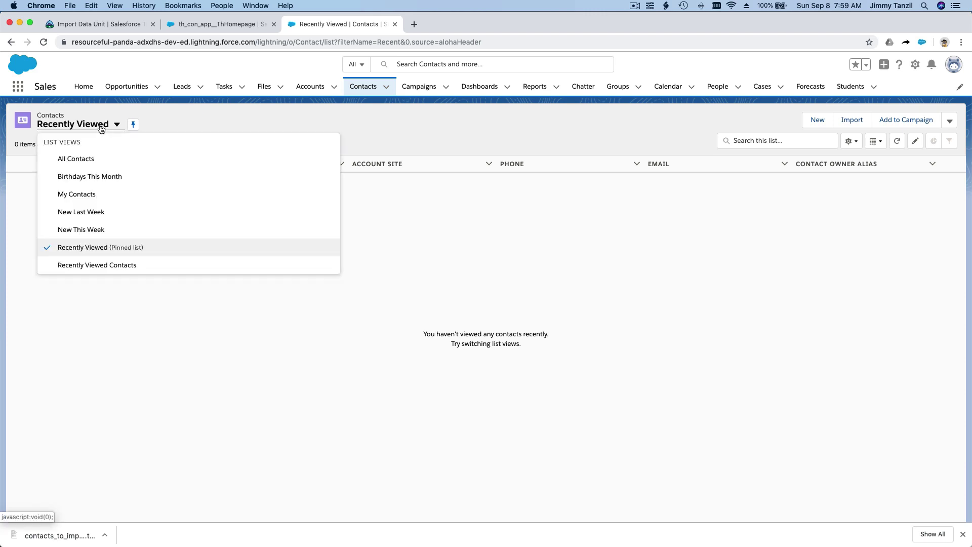
pyautogui.click(83, 160)
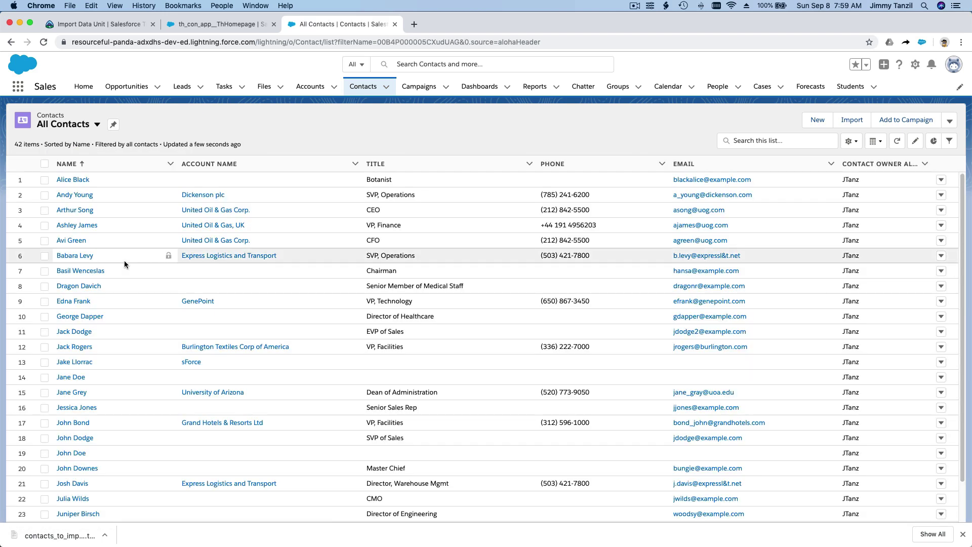
pyautogui.scroll(-6, 129, 243)
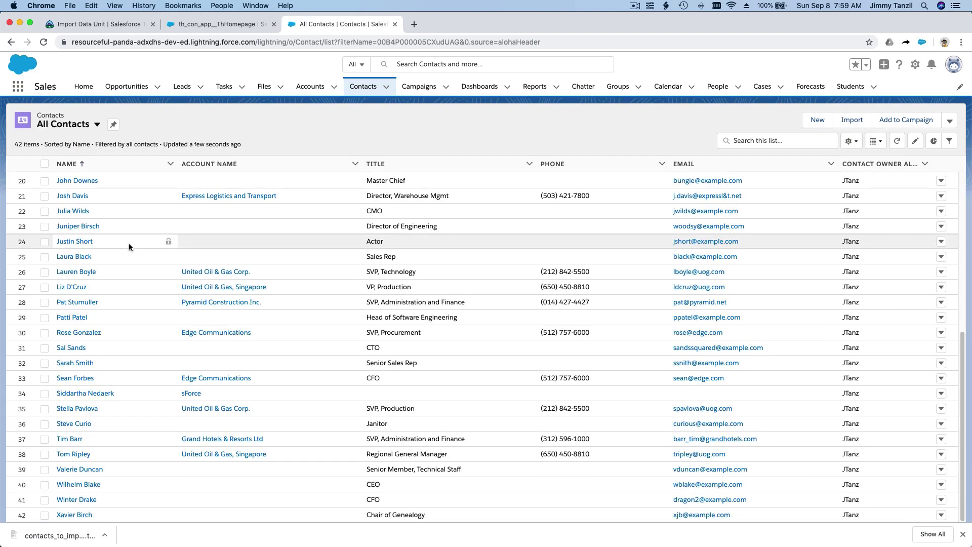
pyautogui.scroll(6, 129, 243)
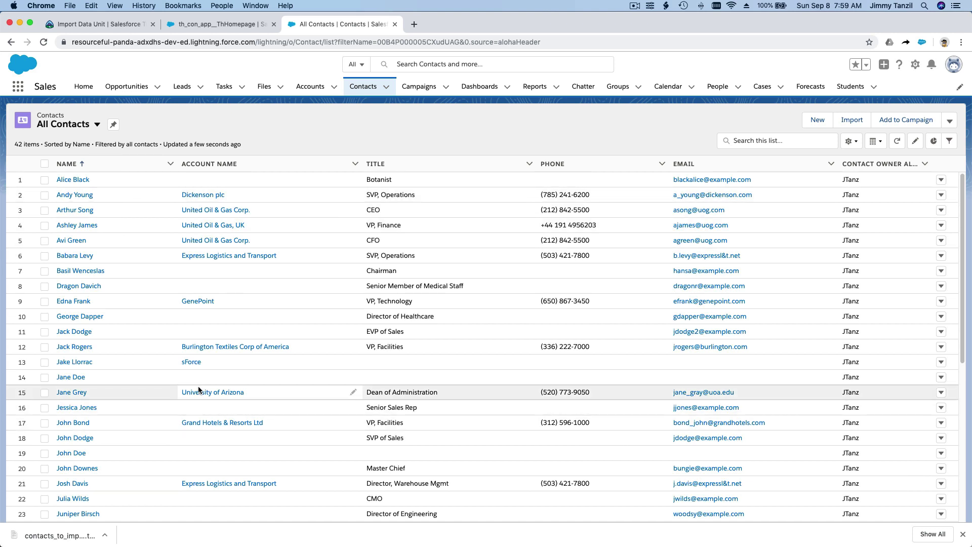
# Step: Run Check challenge on the Trailhead Import Data page to earn 500 points, then continue to the Export Data unit
pyautogui.click(111, 28)
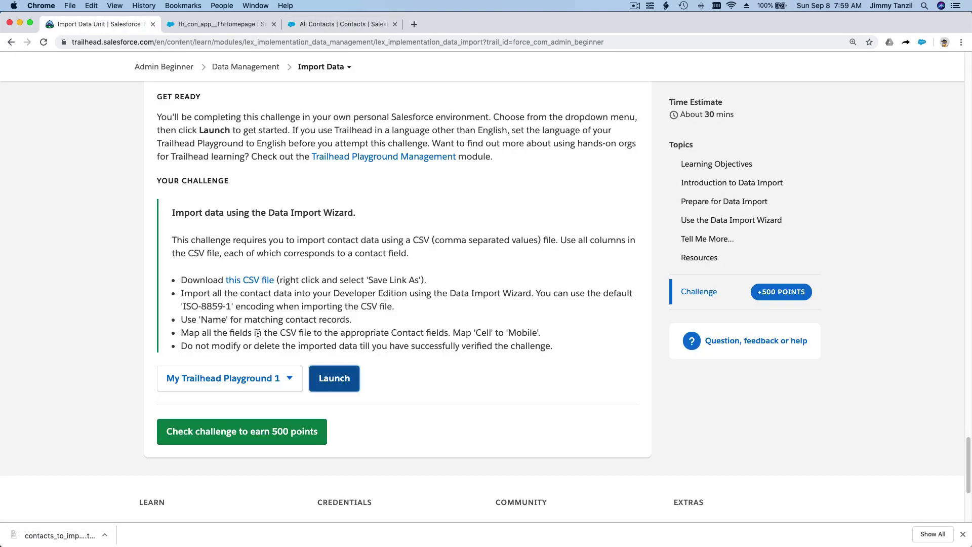
pyautogui.click(267, 431)
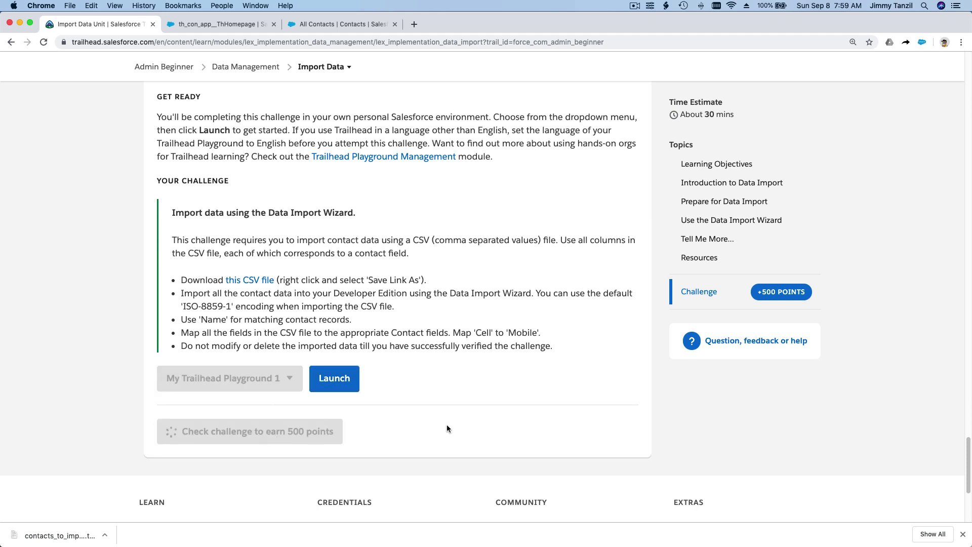
pyautogui.click(963, 534)
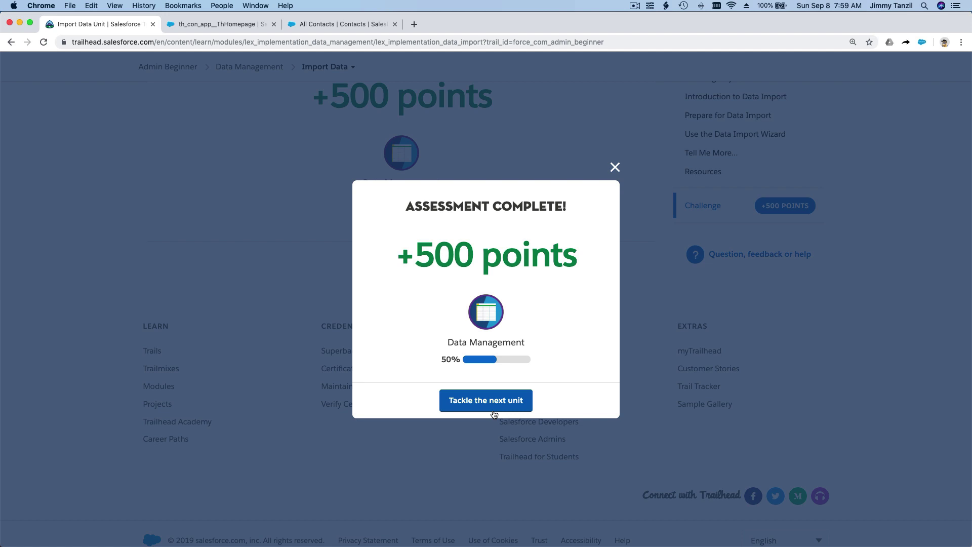
pyautogui.click(494, 414)
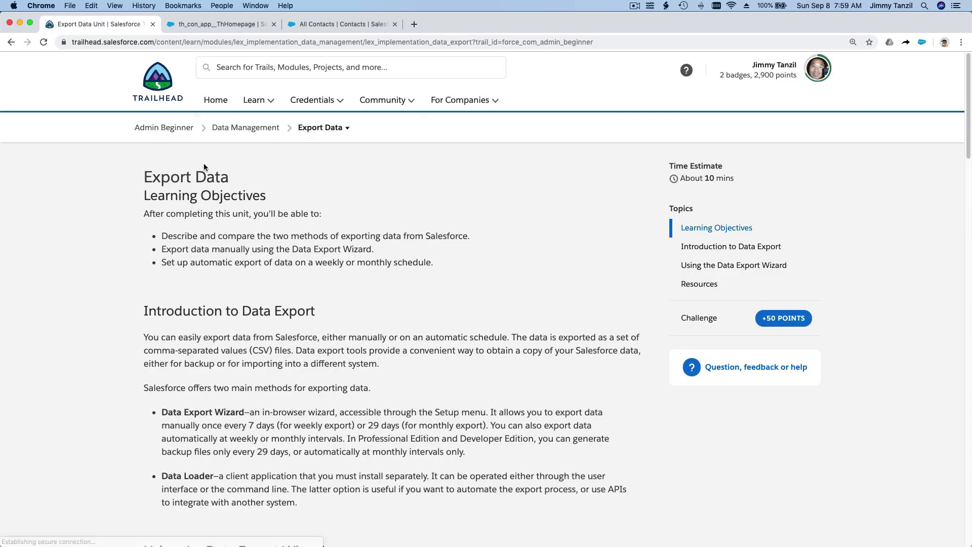